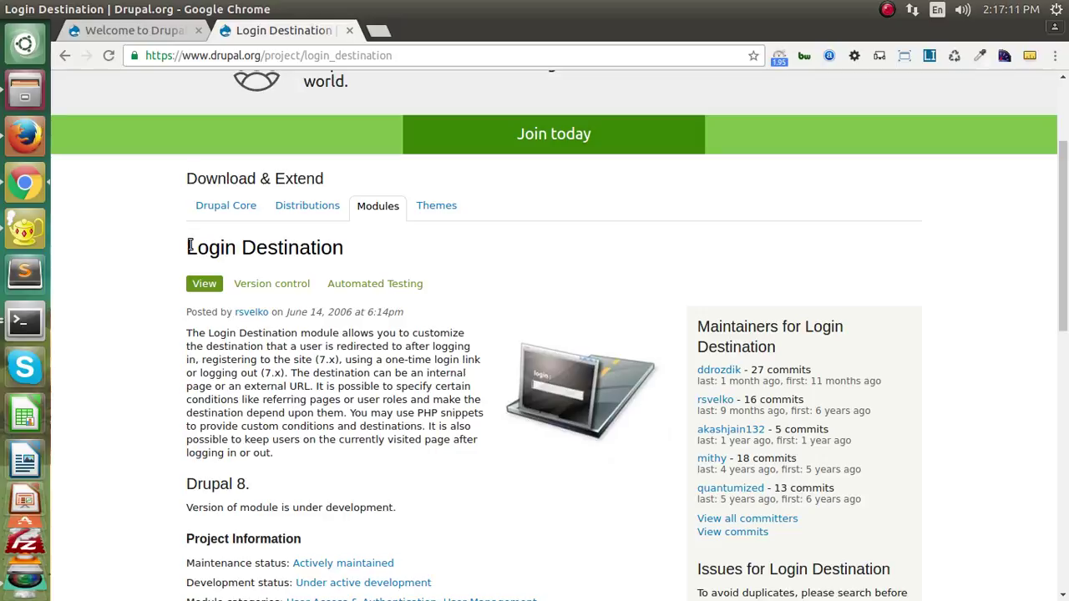
pyautogui.moveTo(187, 250); pyautogui.dragTo(358, 250)
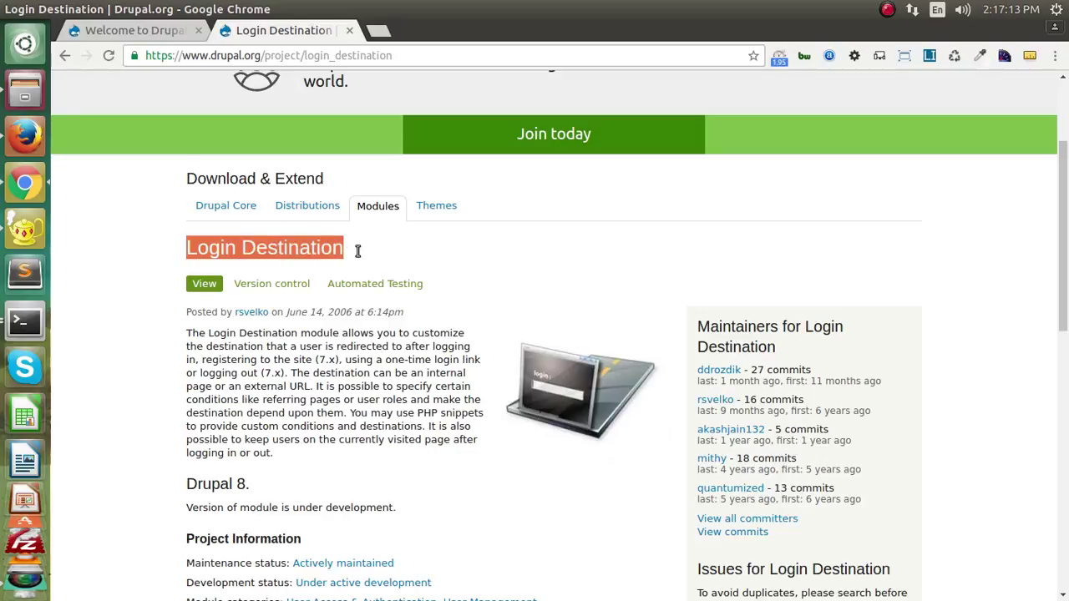
pyautogui.scroll(-6, 358, 251)
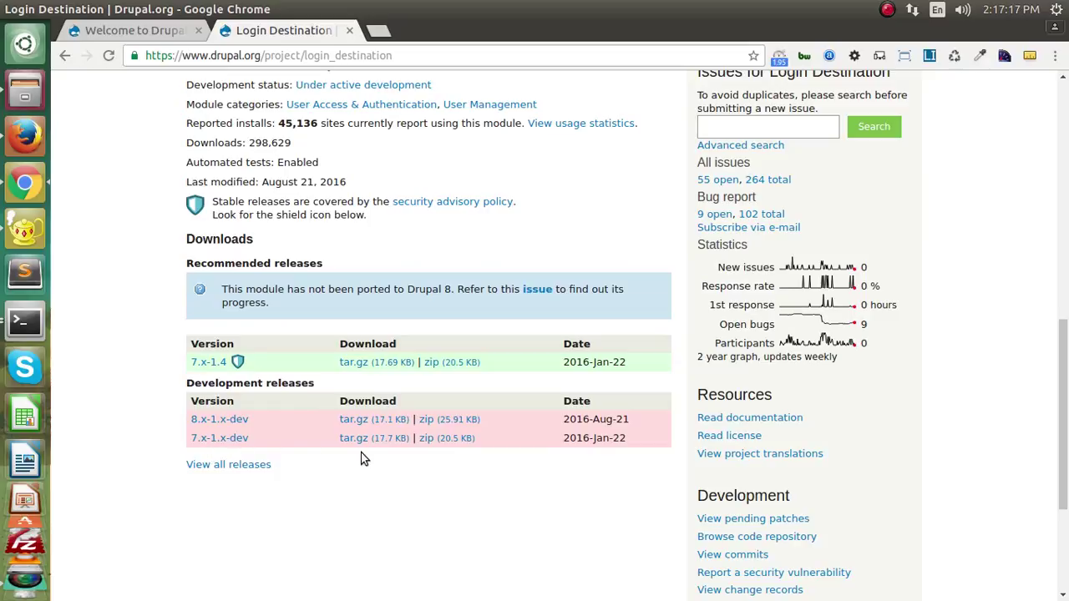
pyautogui.scroll(5, 324, 440)
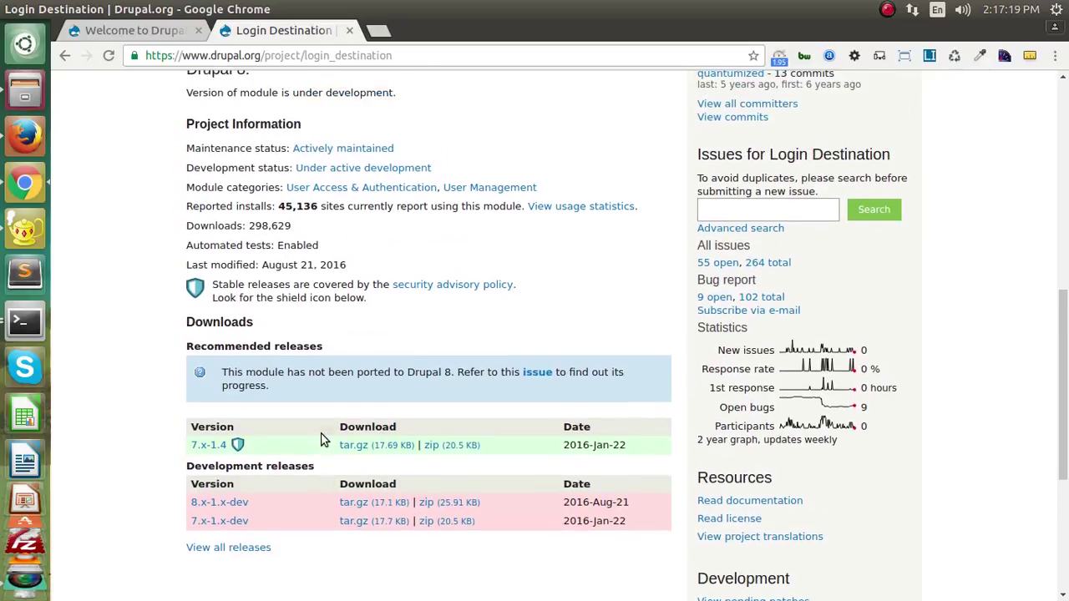
pyautogui.scroll(2, 324, 440)
pyautogui.click(489, 385)
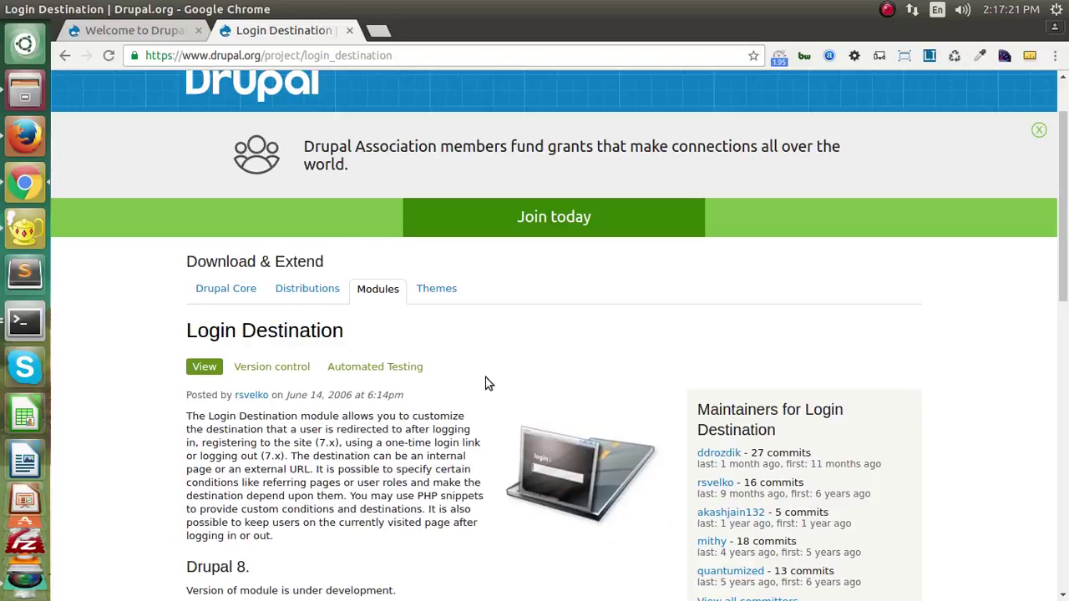
pyautogui.scroll(-2, 139, 371)
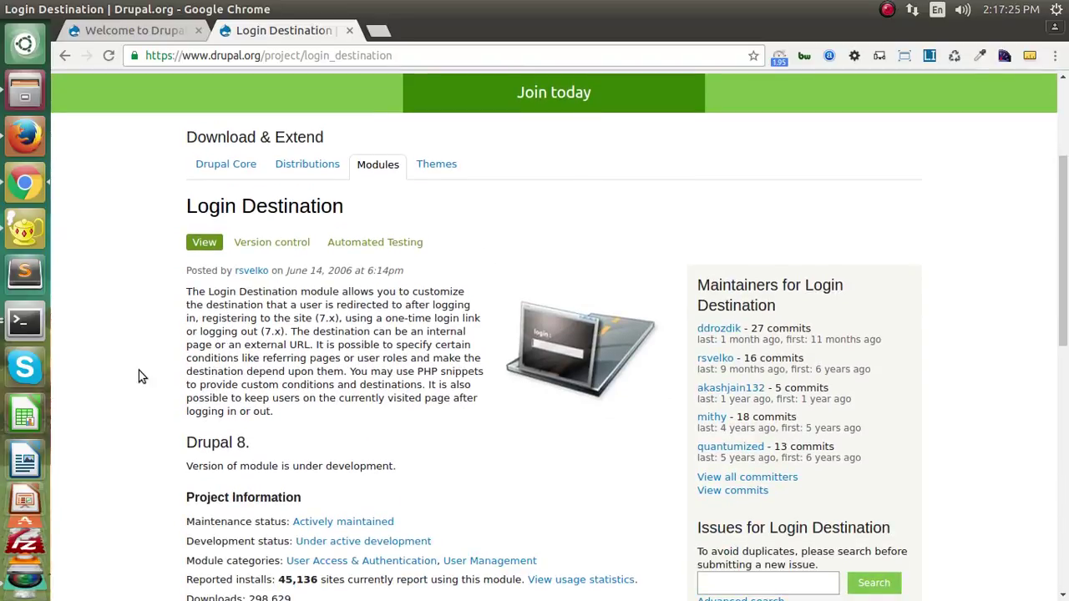
pyautogui.scroll(3, 133, 255)
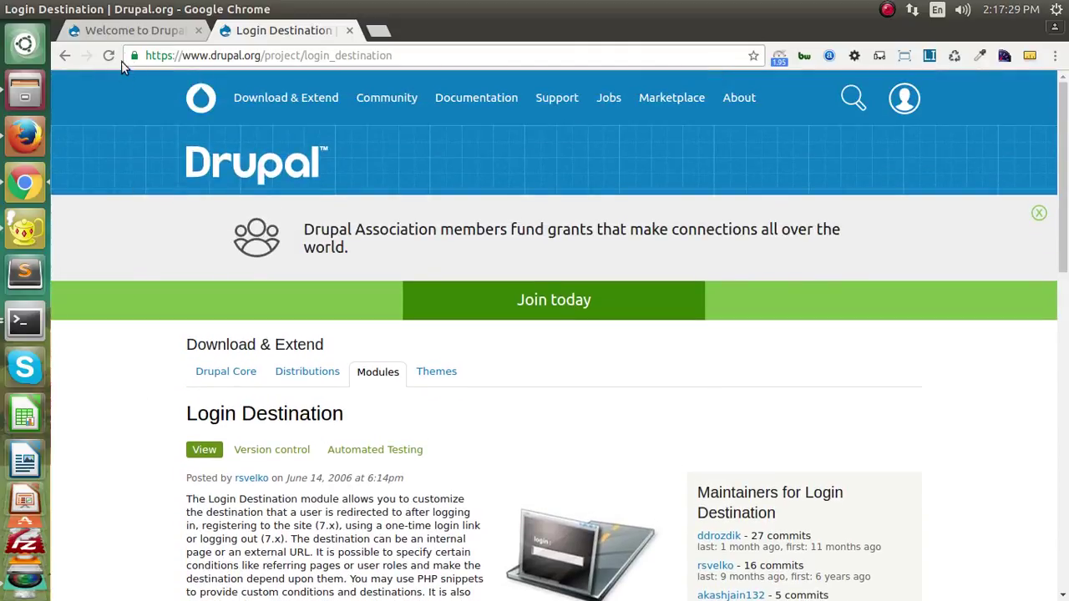
# - On the site's Modules page, tick Login Destination under OTHER and save the configuration
pyautogui.click(141, 38)
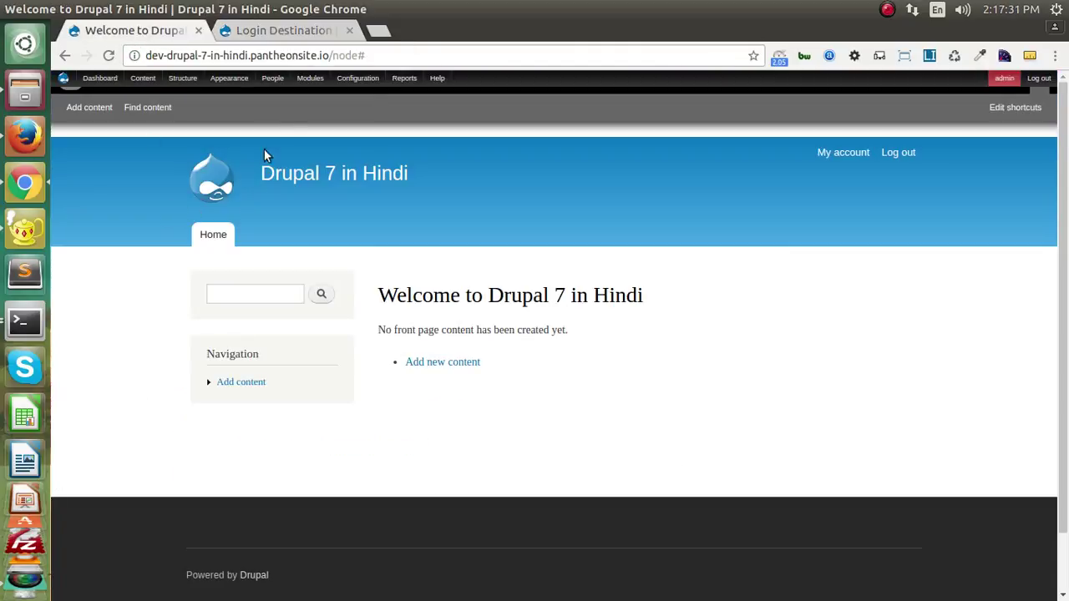
pyautogui.click(306, 81)
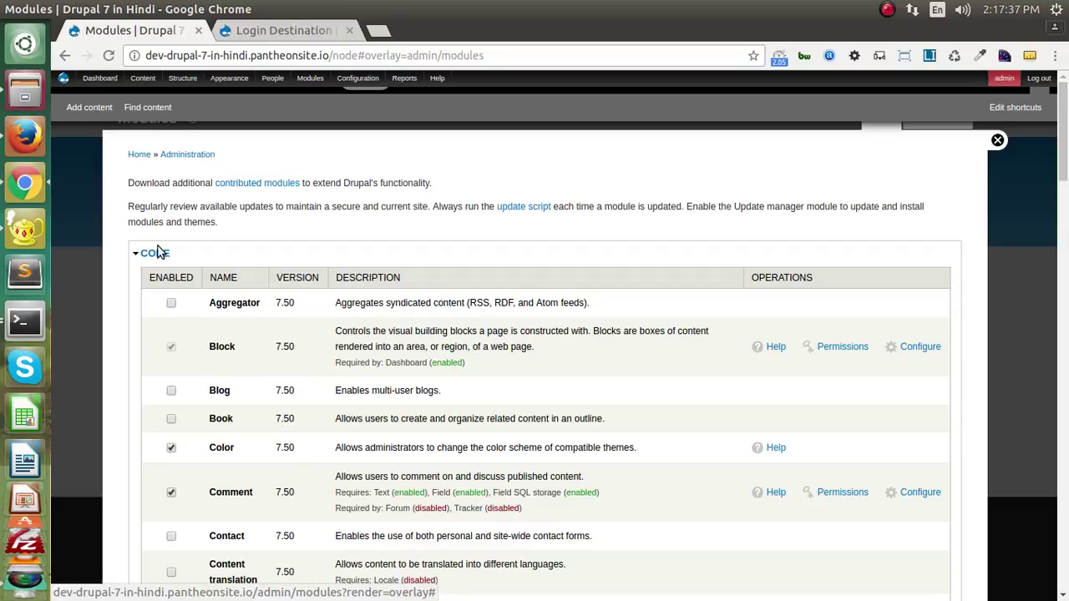
pyautogui.click(147, 253)
pyautogui.scroll(-3, 220, 346)
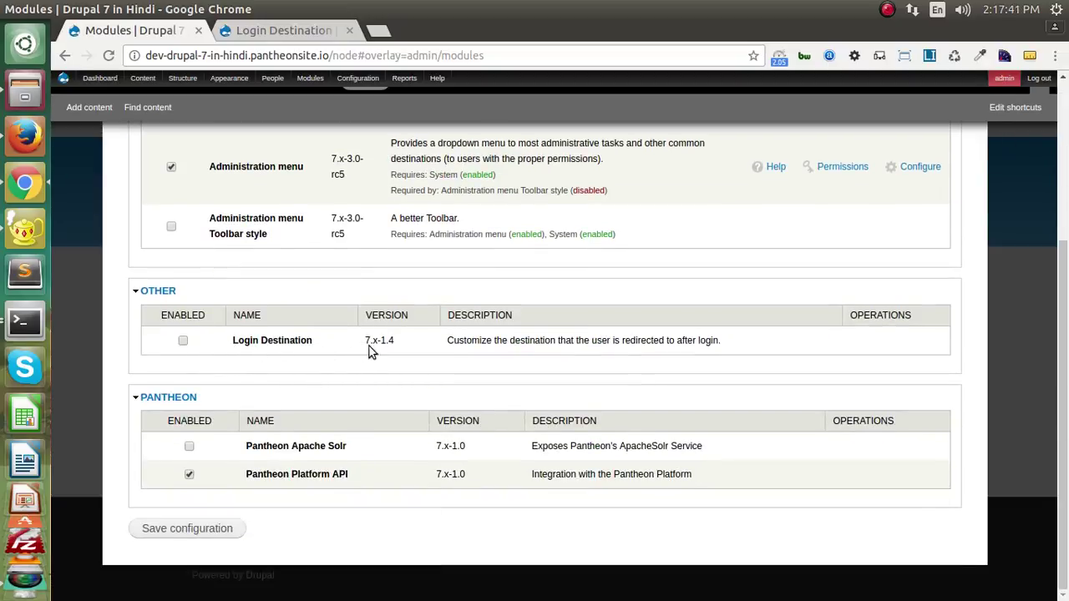
pyautogui.click(184, 342)
pyautogui.click(197, 530)
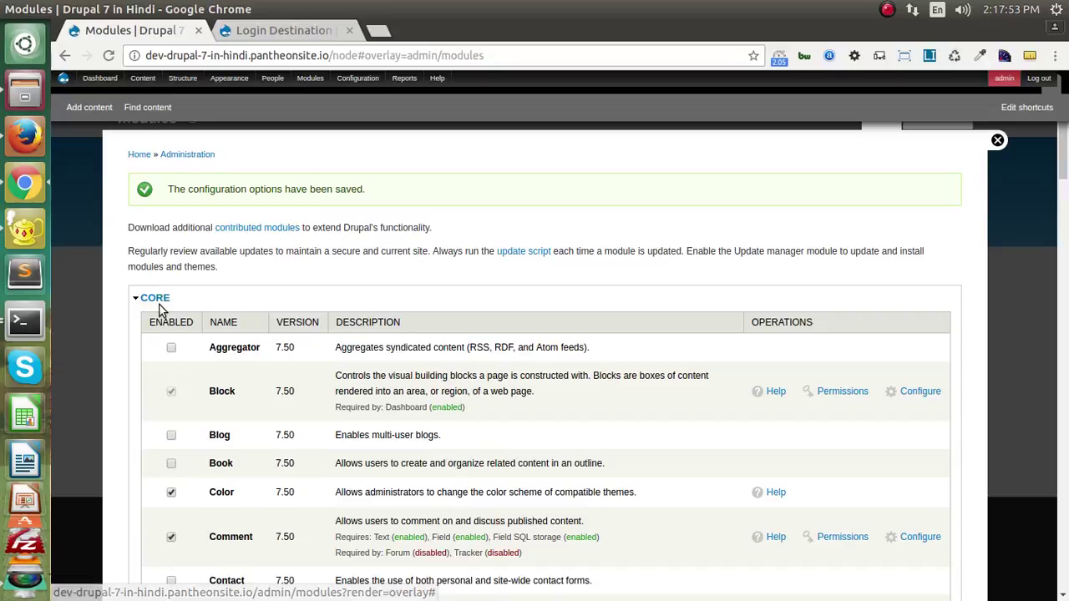
# - Open Configure for the Login Destination module from the Modules list
pyautogui.click(157, 298)
pyautogui.scroll(-4, 160, 301)
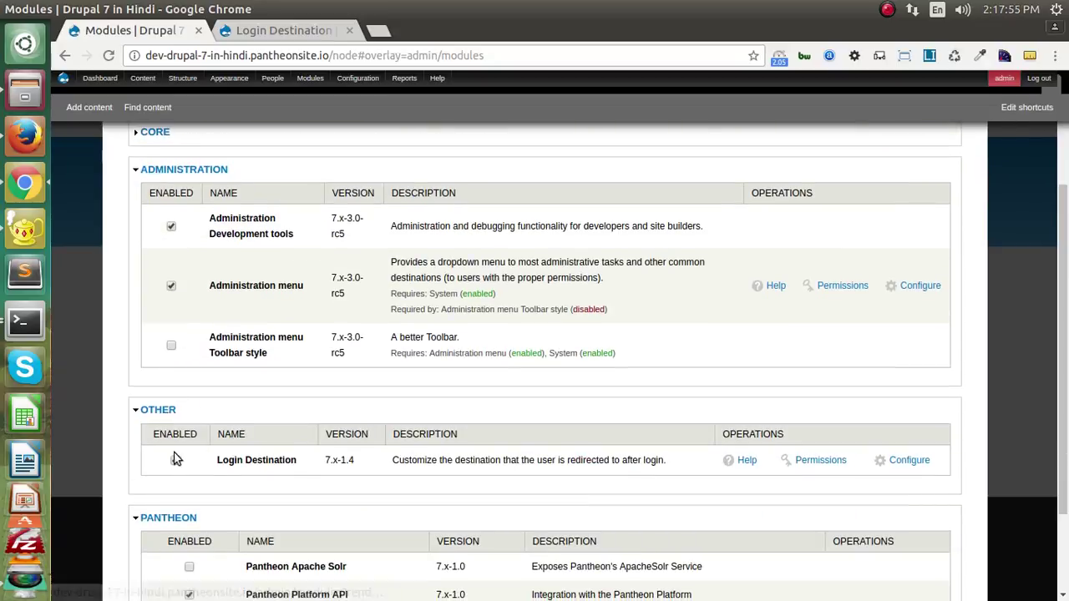
pyautogui.click(908, 462)
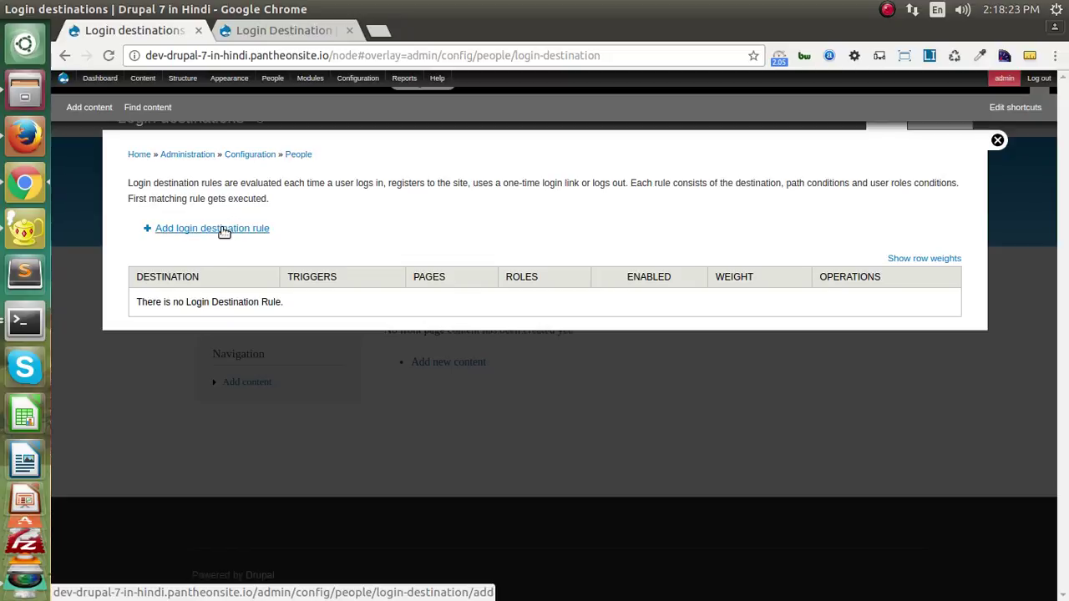
# - Start a new login destination rule and check its default <front> Redirect to page value
pyautogui.click(224, 233)
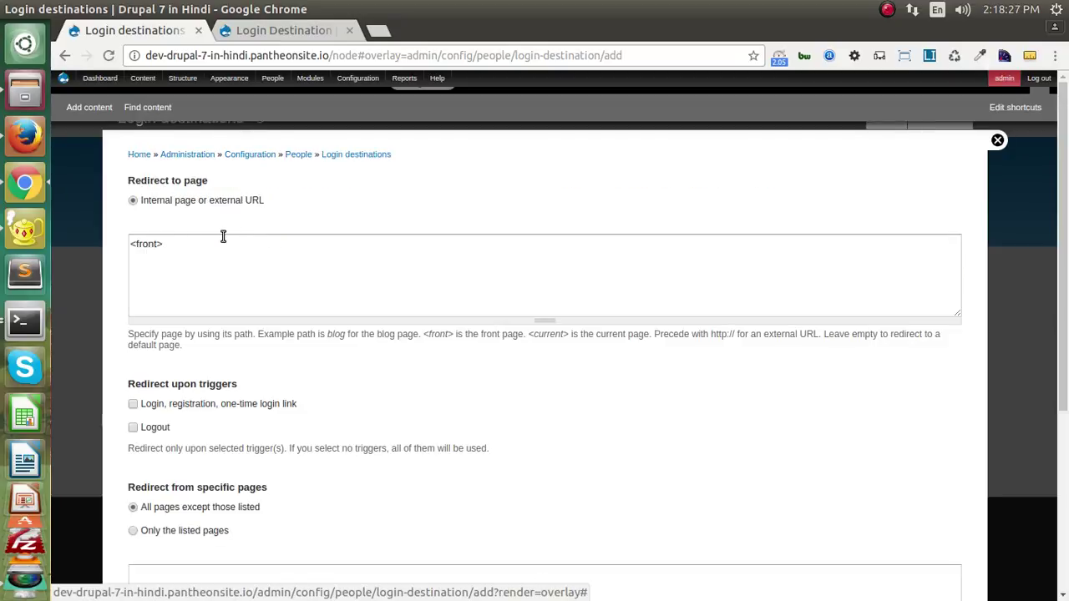
pyautogui.scroll(-6, 239, 335)
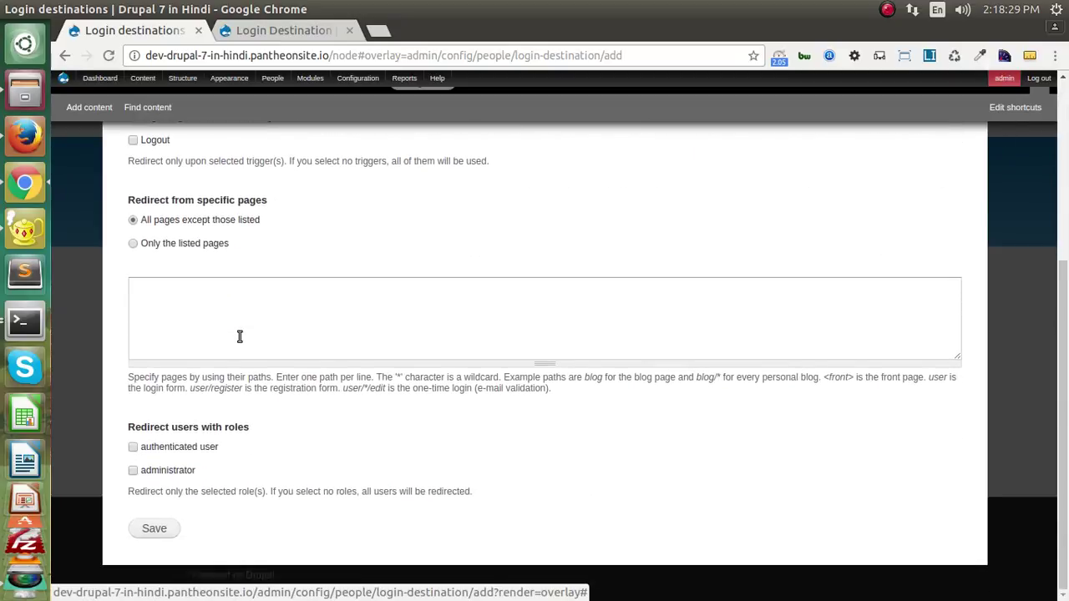
pyautogui.scroll(6, 239, 336)
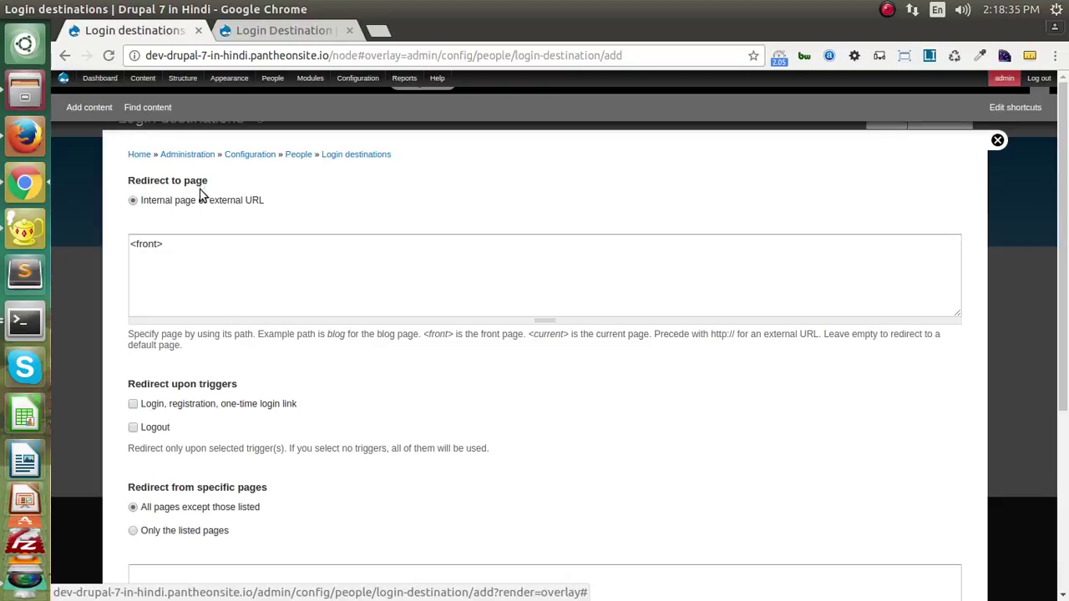
pyautogui.moveTo(170, 249); pyautogui.dragTo(126, 246)
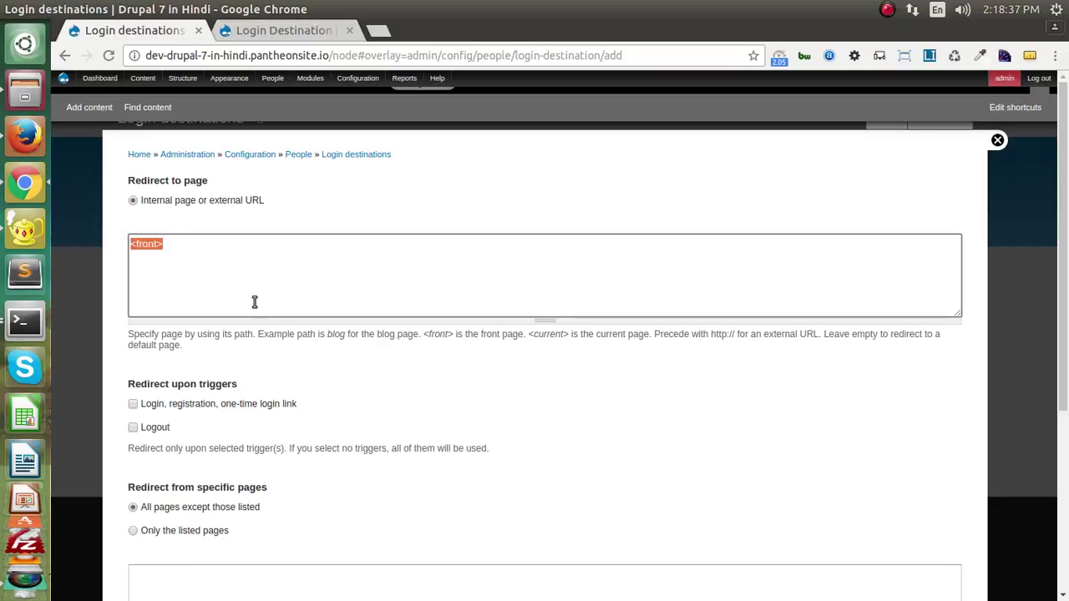
pyautogui.click(425, 279)
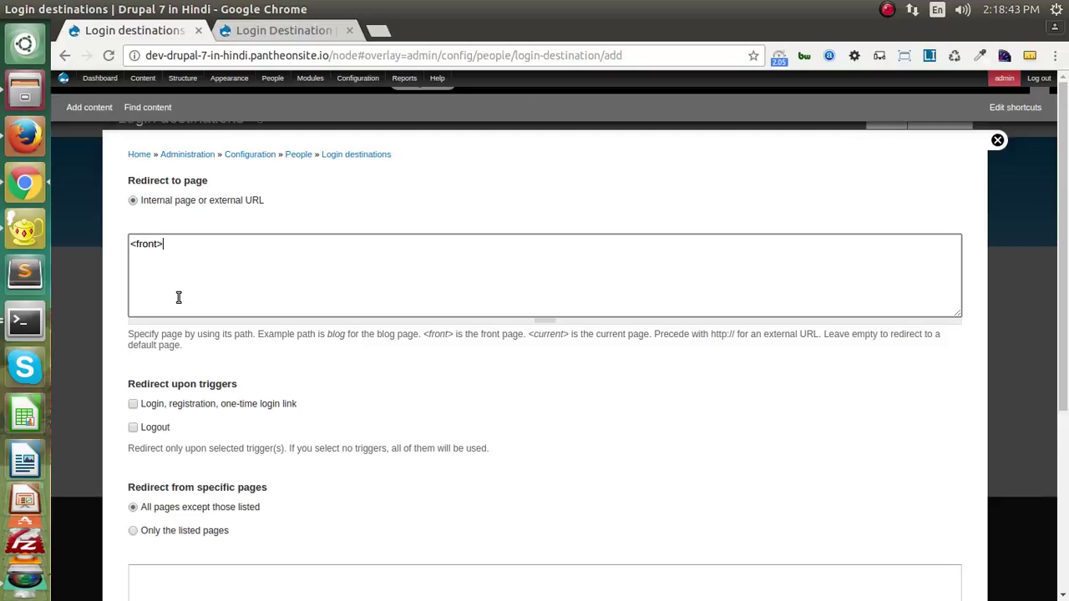
pyautogui.scroll(-2, 185, 314)
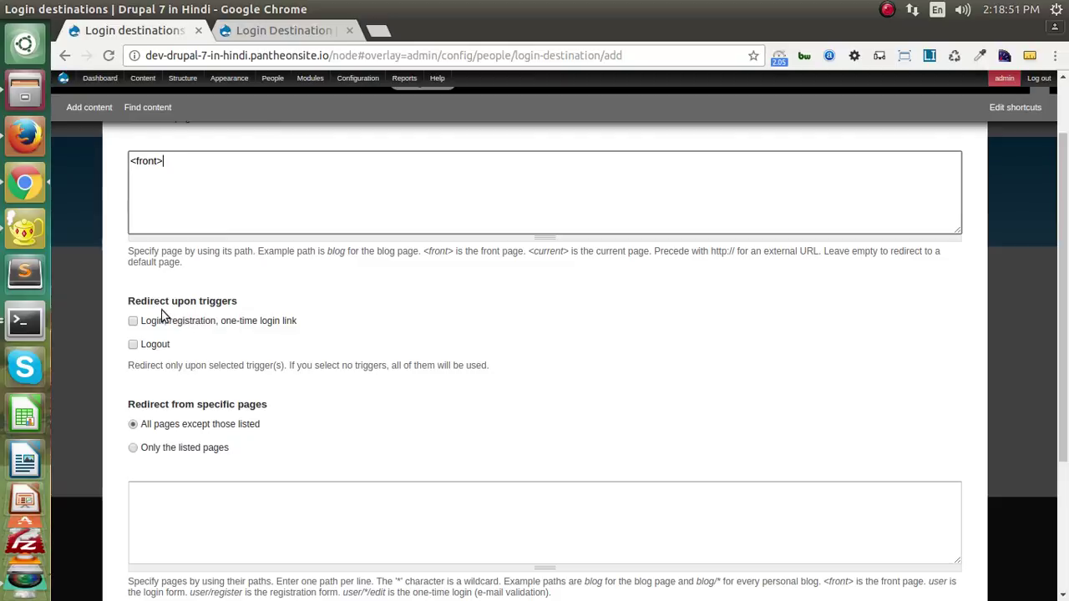
pyautogui.moveTo(129, 303); pyautogui.dragTo(244, 309)
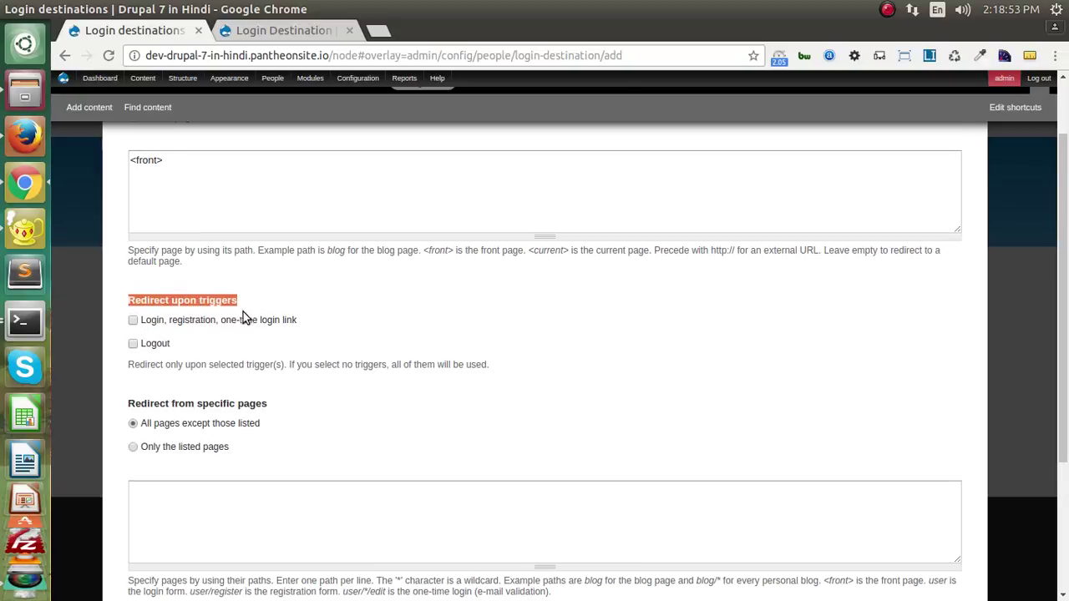
pyautogui.scroll(-4, 243, 318)
pyautogui.moveTo(130, 239); pyautogui.dragTo(272, 241)
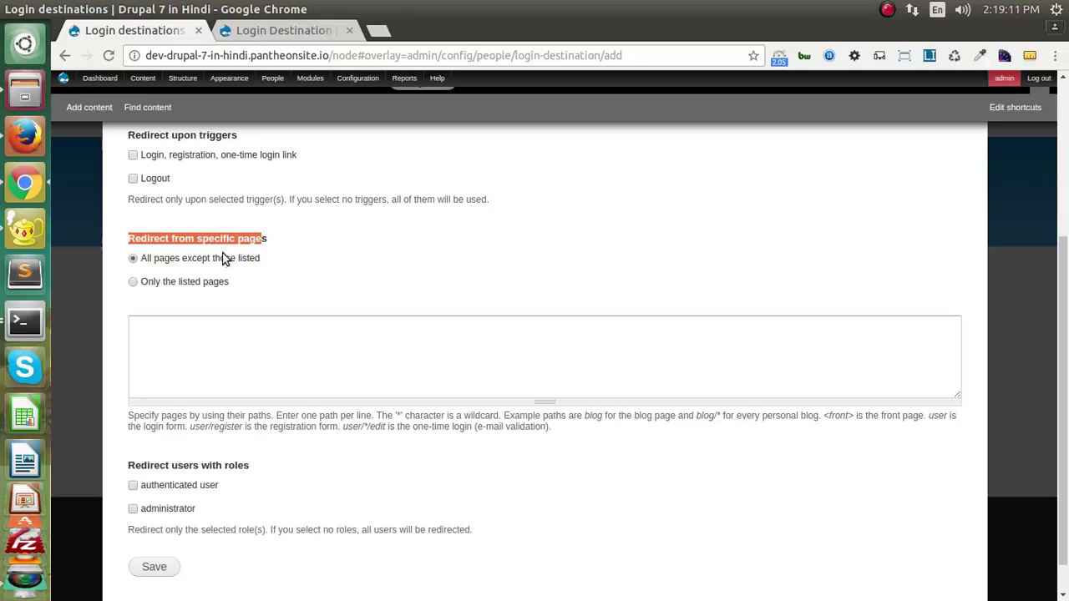
pyautogui.click(227, 259)
pyautogui.click(205, 338)
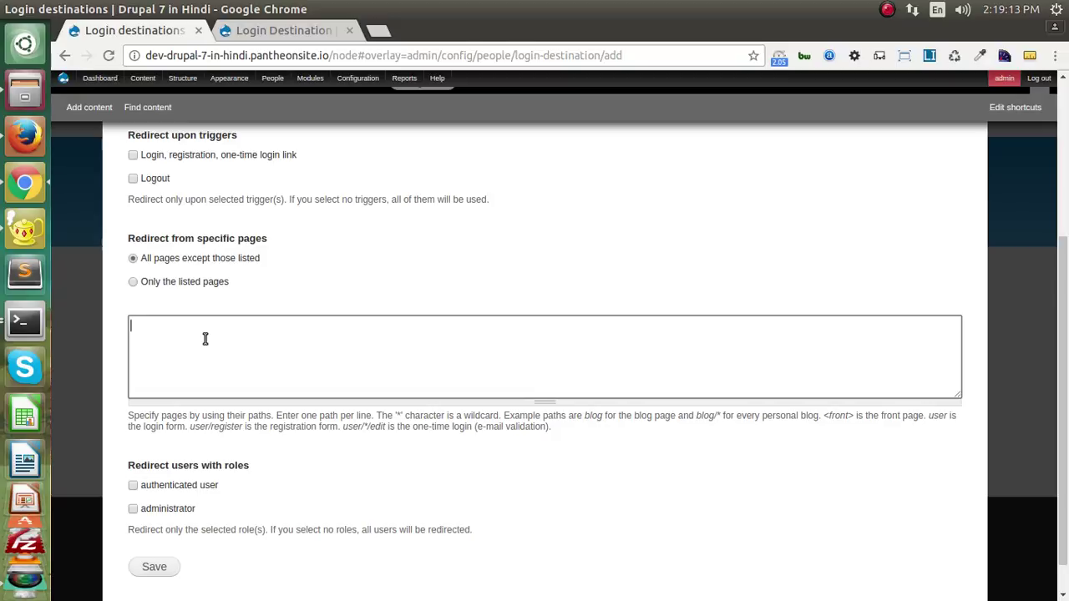
pyautogui.click(431, 280)
pyautogui.scroll(-1, 429, 284)
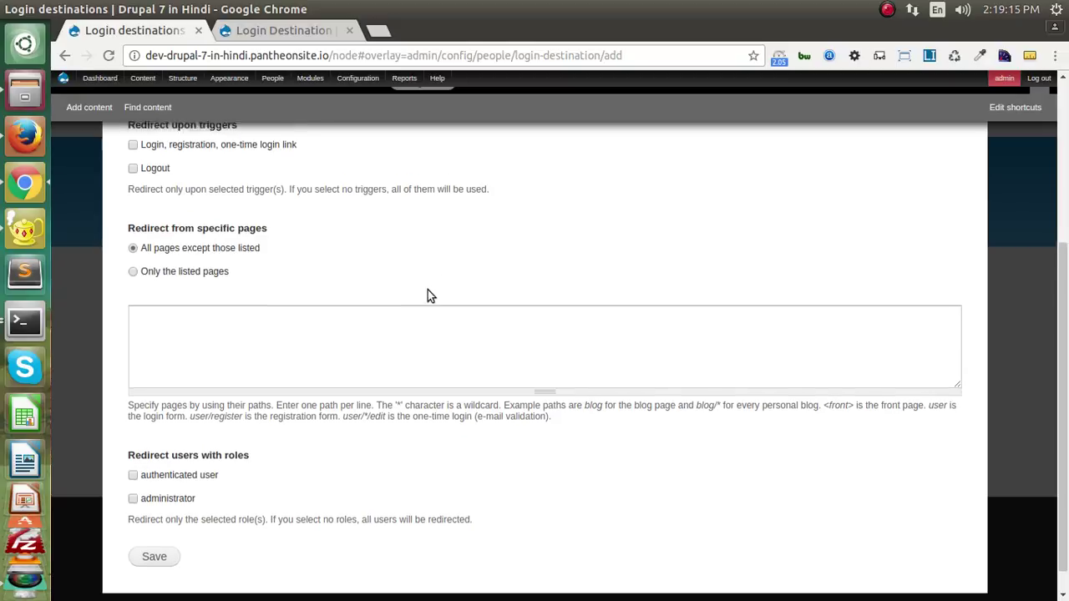
pyautogui.scroll(-1, 427, 290)
pyautogui.moveTo(127, 427); pyautogui.dragTo(253, 430)
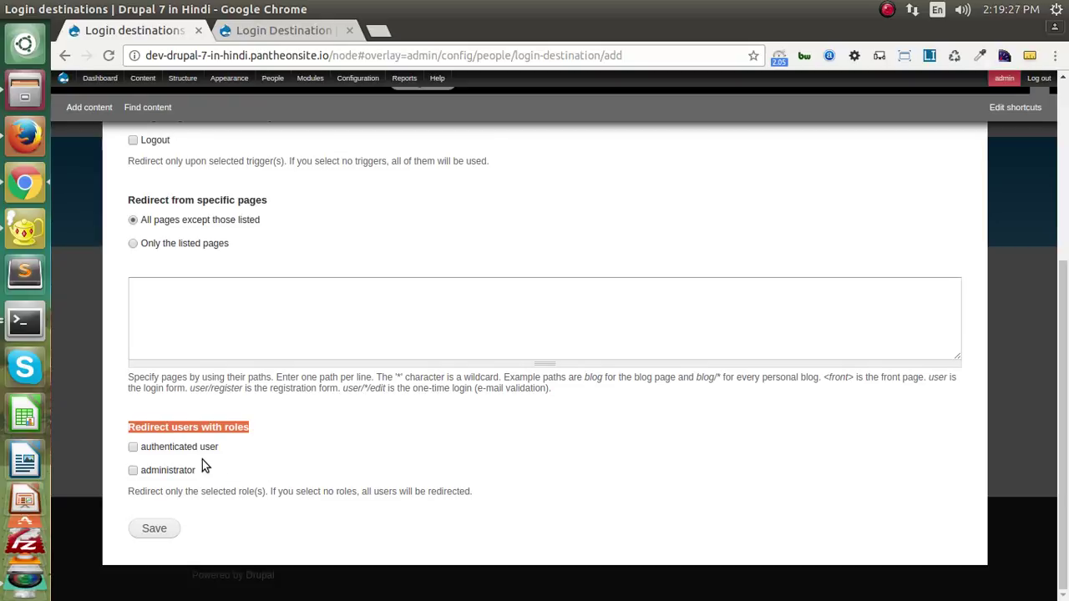
pyautogui.click(240, 452)
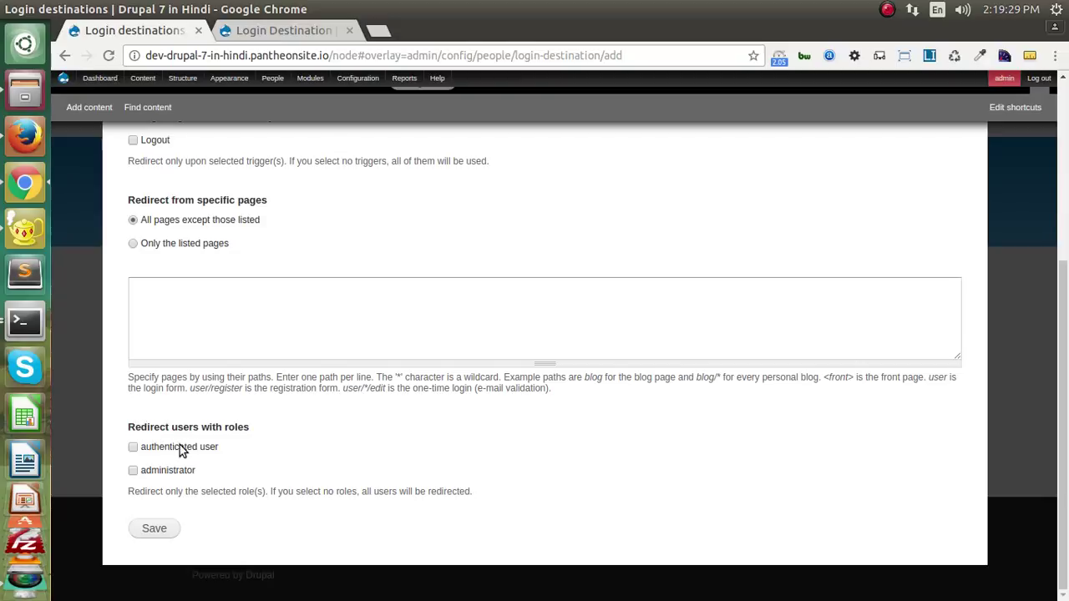
pyautogui.scroll(5, 185, 450)
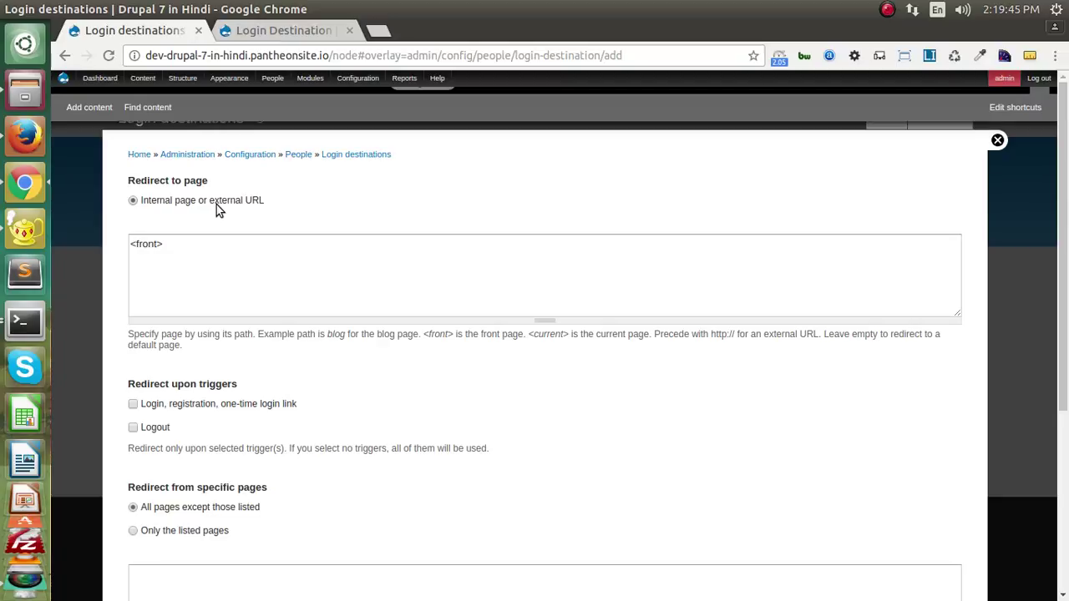
# - Open the admin dashboard in a new tab and copy admin/dashboard from its URL
pyautogui.middleClick(92, 80)
pyautogui.click(258, 30)
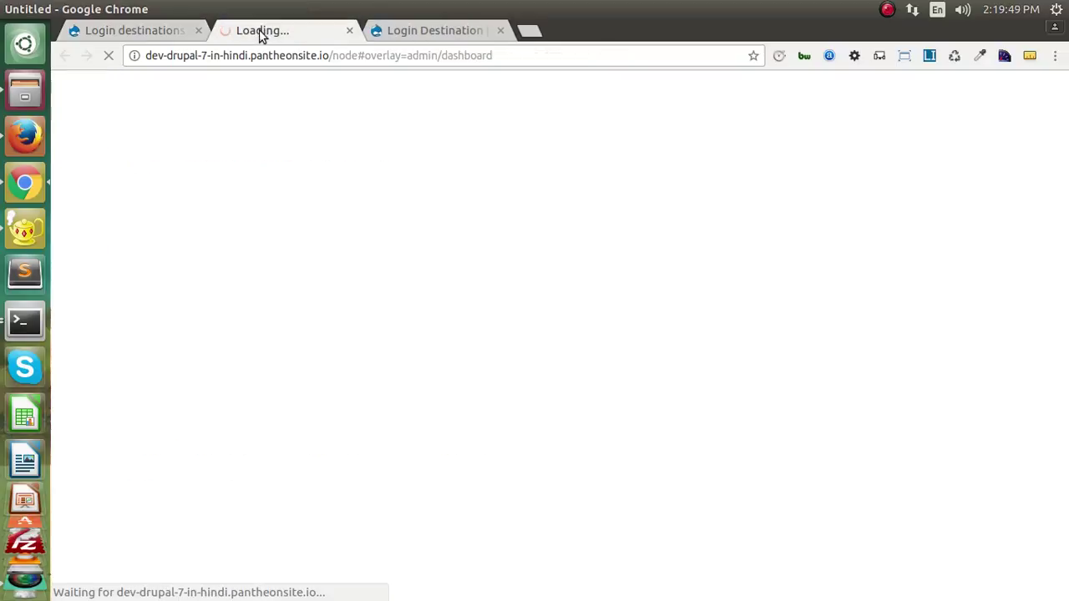
pyautogui.moveTo(411, 55); pyautogui.dragTo(429, 56)
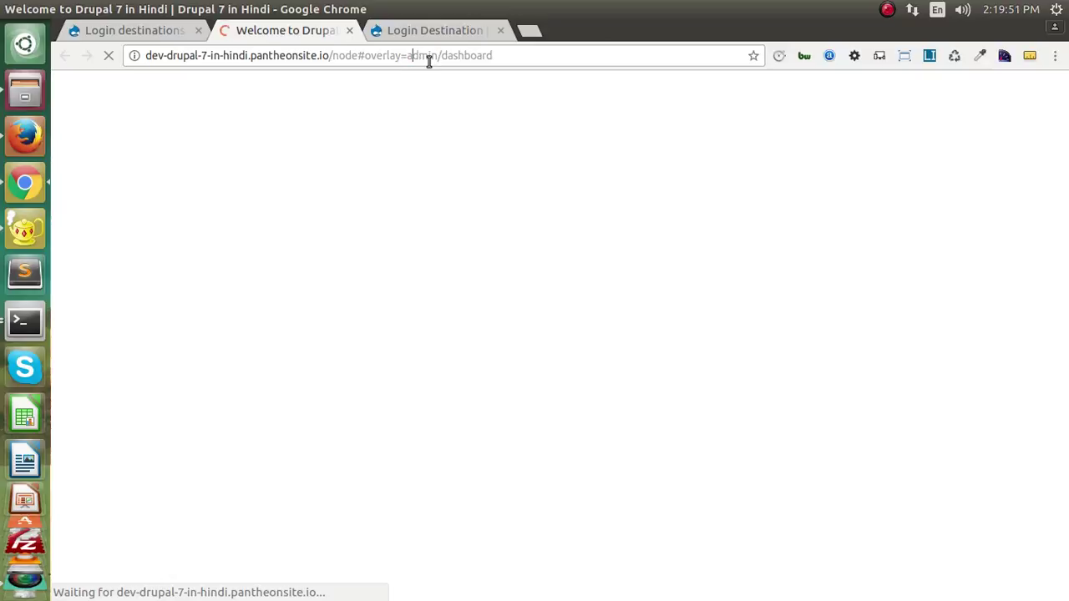
pyautogui.press('Left')
pyautogui.hotkey('shift', 'Right')
pyautogui.hotkey('shift', 'Right')
pyautogui.hotkey('shift', 'Right')
pyautogui.hotkey('shift', 'Right')
pyautogui.hotkey('shift', 'Right')
pyautogui.hotkey('shift', 'Right')
pyautogui.hotkey('shift', 'Right')
pyautogui.hotkey('shift', 'Right')
pyautogui.hotkey('shift', 'Right')
pyautogui.hotkey('shift', 'Right')
pyautogui.hotkey('shift', 'Right')
pyautogui.hotkey('shift', 'Right')
pyautogui.hotkey('shift', 'Right')
pyautogui.hotkey('shift', 'Right')
pyautogui.hotkey('shift', 'Right')
pyautogui.hotkey('ctrl', 'c')
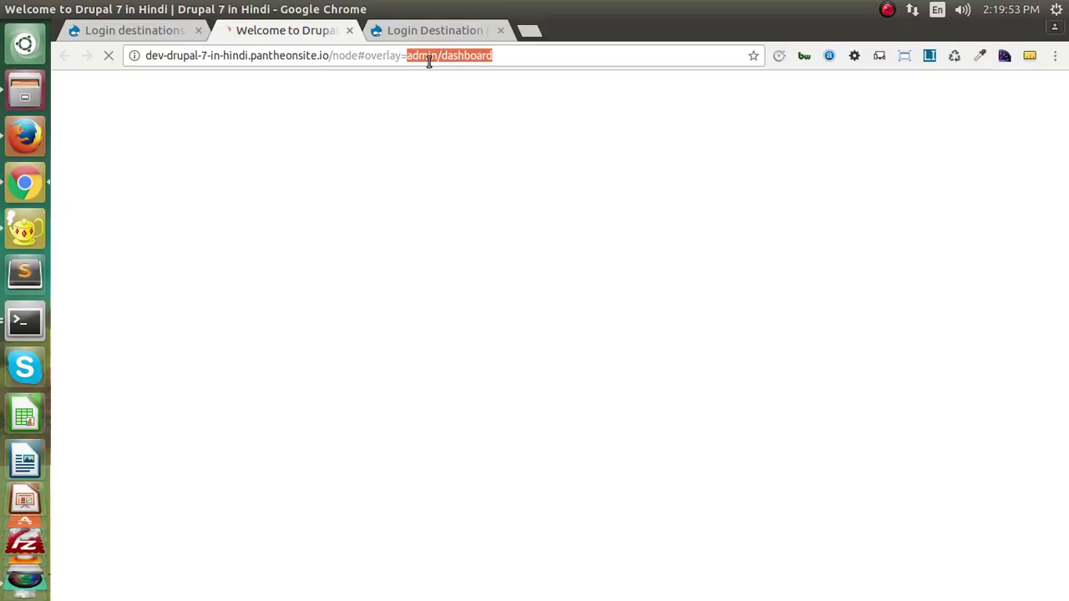
# - Replace <front> with admin/dashboard, limit the redirect to login and registration, and save the rule
pyautogui.click(150, 26)
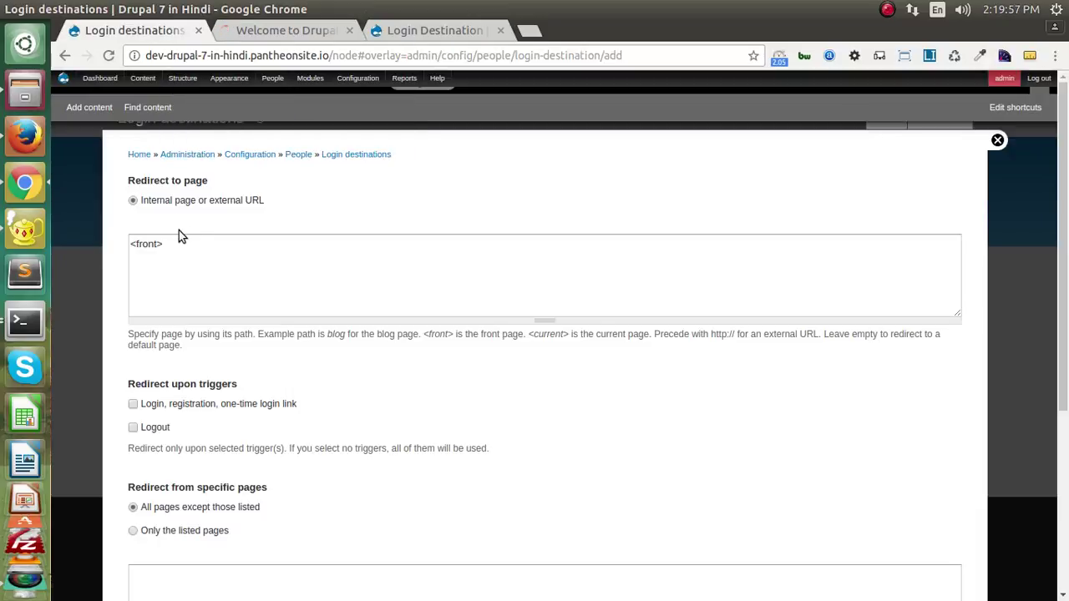
pyautogui.moveTo(177, 246); pyautogui.dragTo(120, 244)
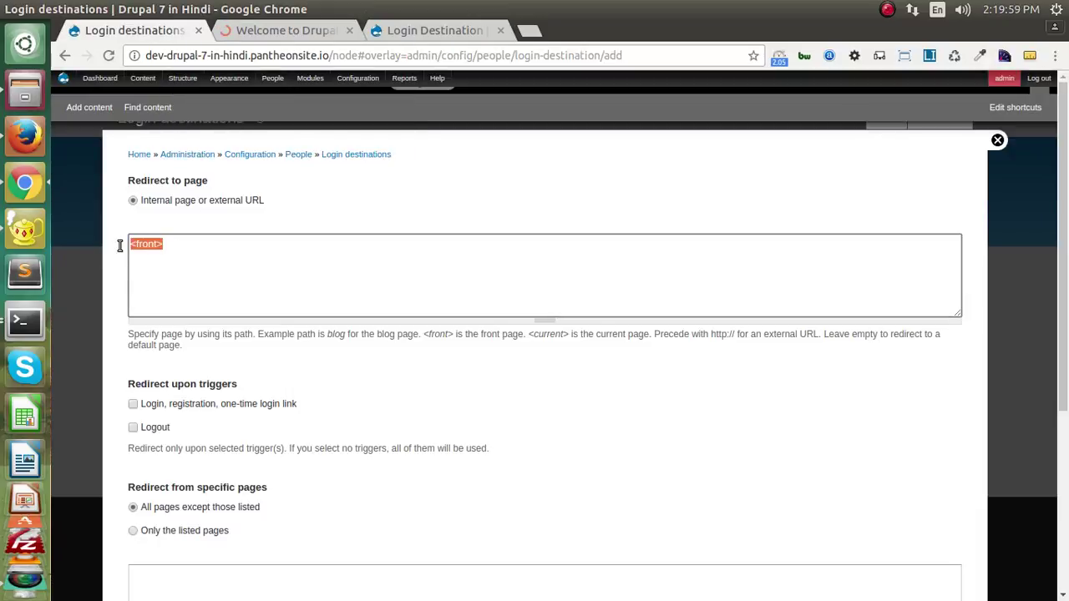
pyautogui.hotkey('ctrl', 'v')
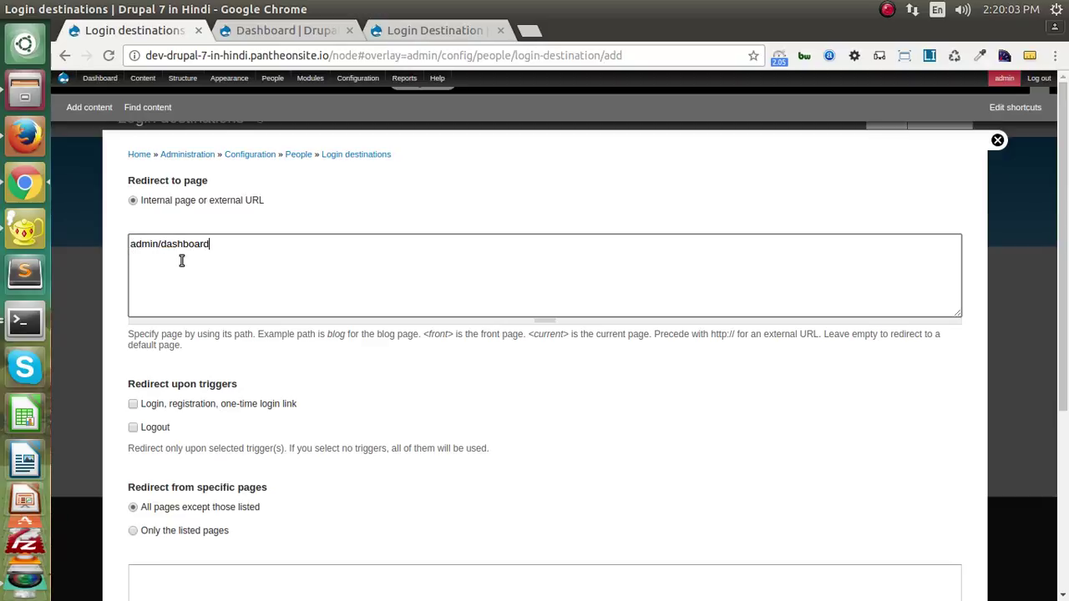
pyautogui.scroll(-4, 182, 261)
pyautogui.click(153, 239)
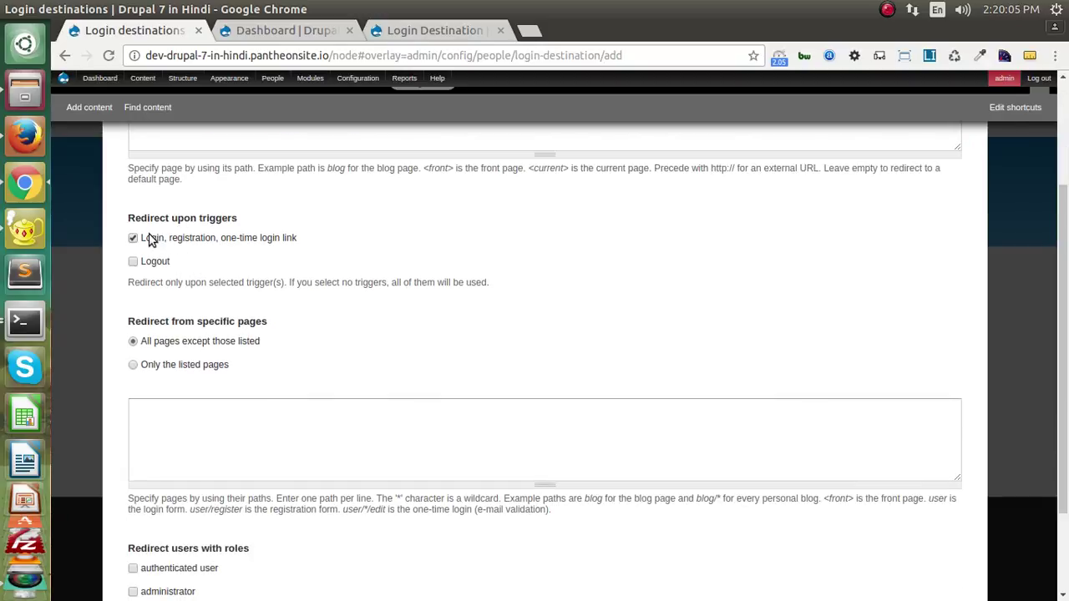
pyautogui.scroll(-3, 151, 241)
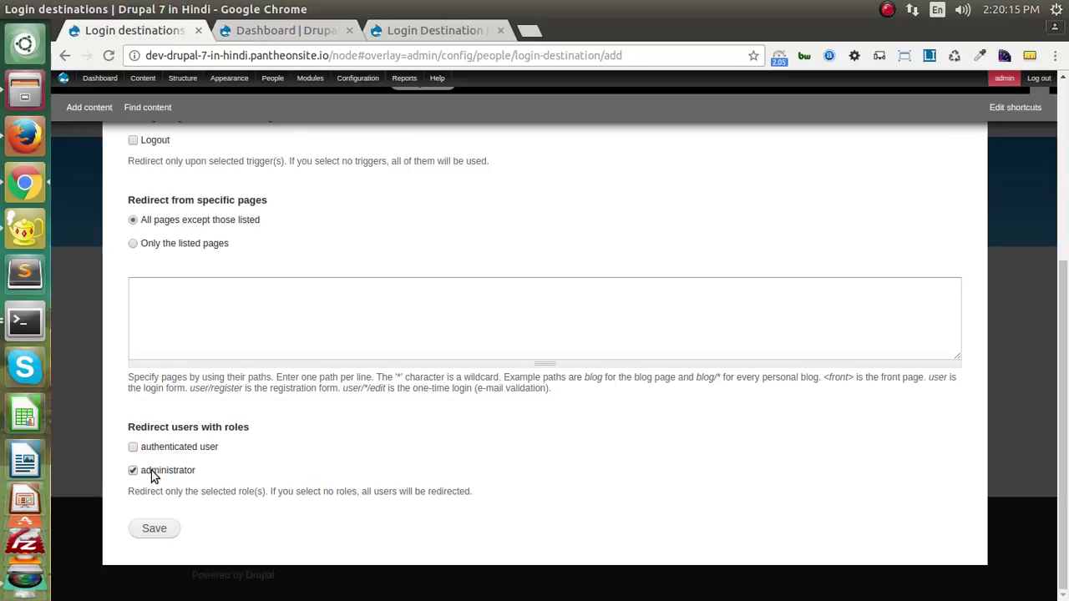
pyautogui.click(158, 533)
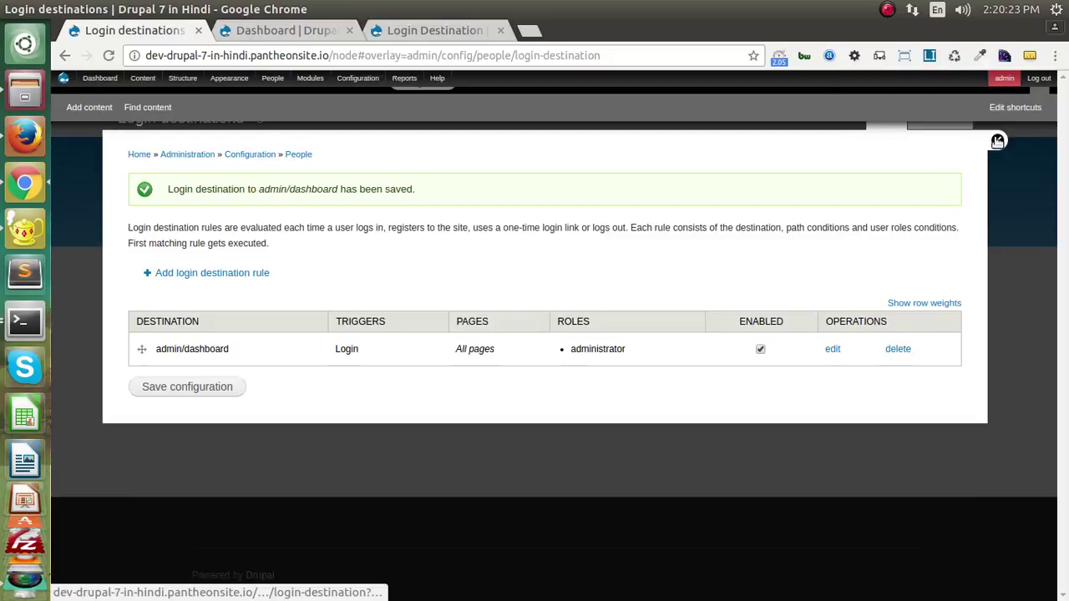
# - Log out, then log back in as admin with the account password, confirming the URL shows admin/dashboard
pyautogui.click(996, 139)
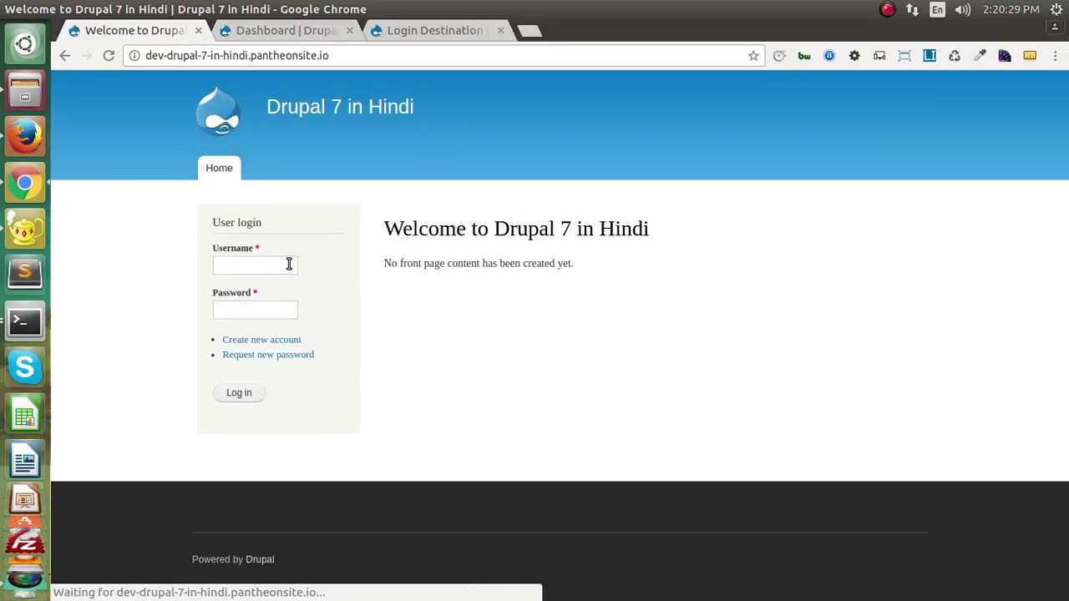
pyautogui.click(287, 265)
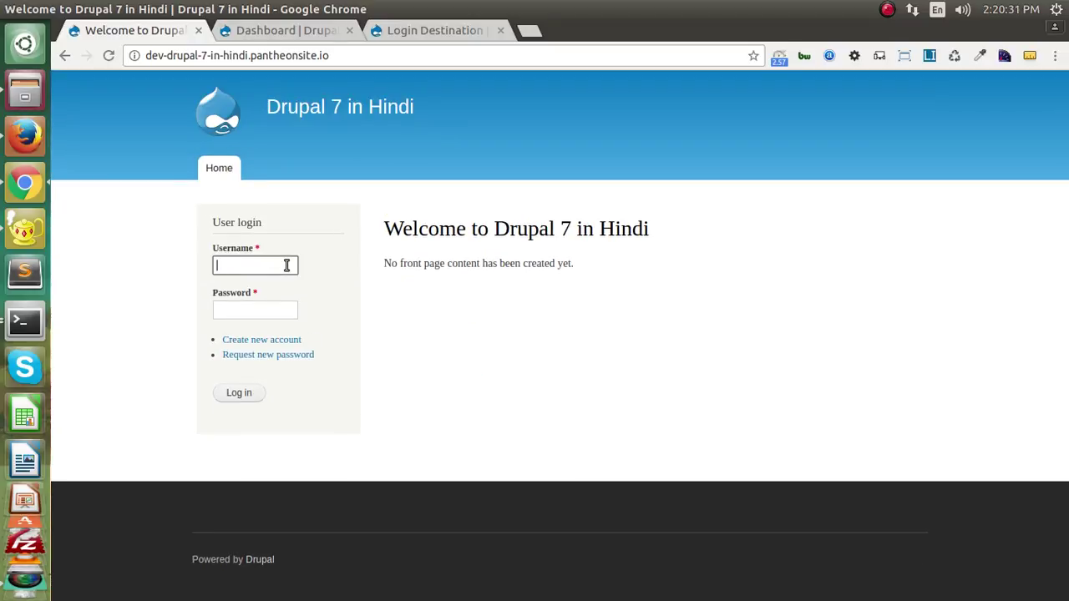
pyautogui.write('admin')
pyautogui.press('Tab')
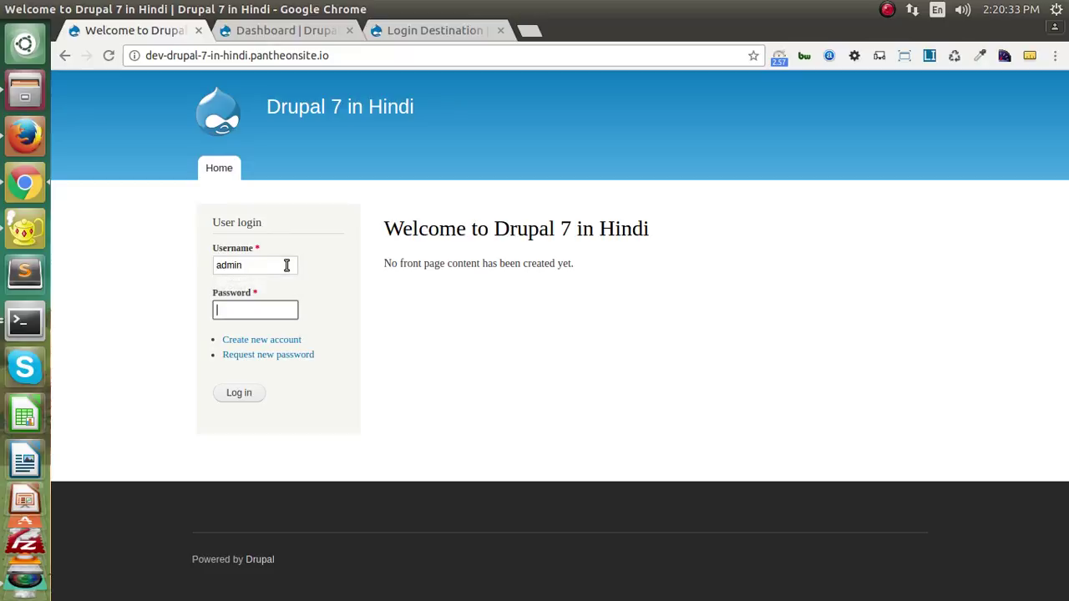
pyautogui.write('admin')
pyautogui.press('Return')
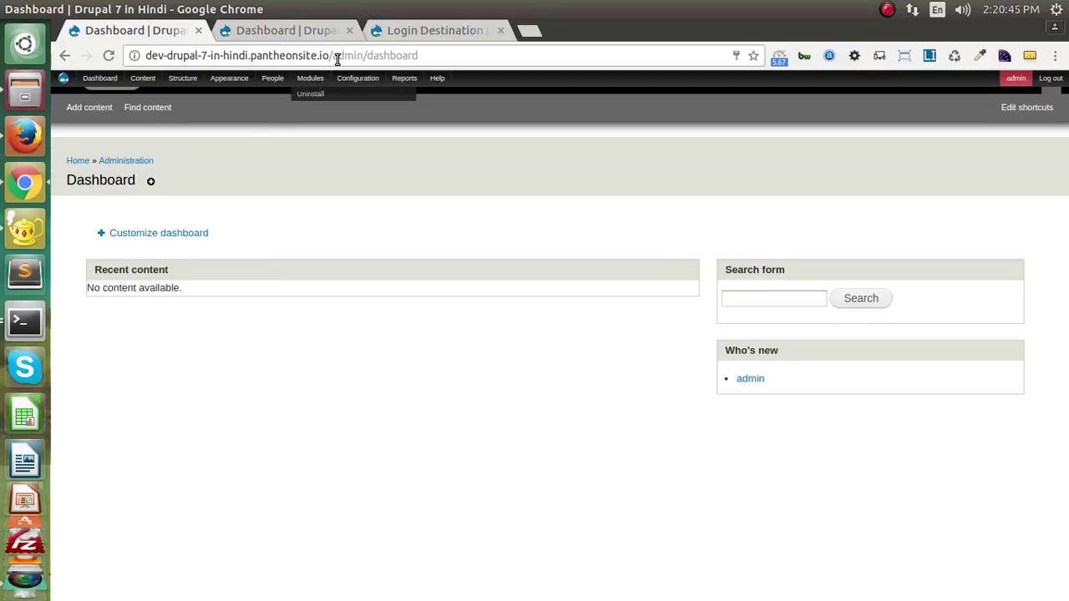
pyautogui.moveTo(336, 55); pyautogui.dragTo(425, 62)
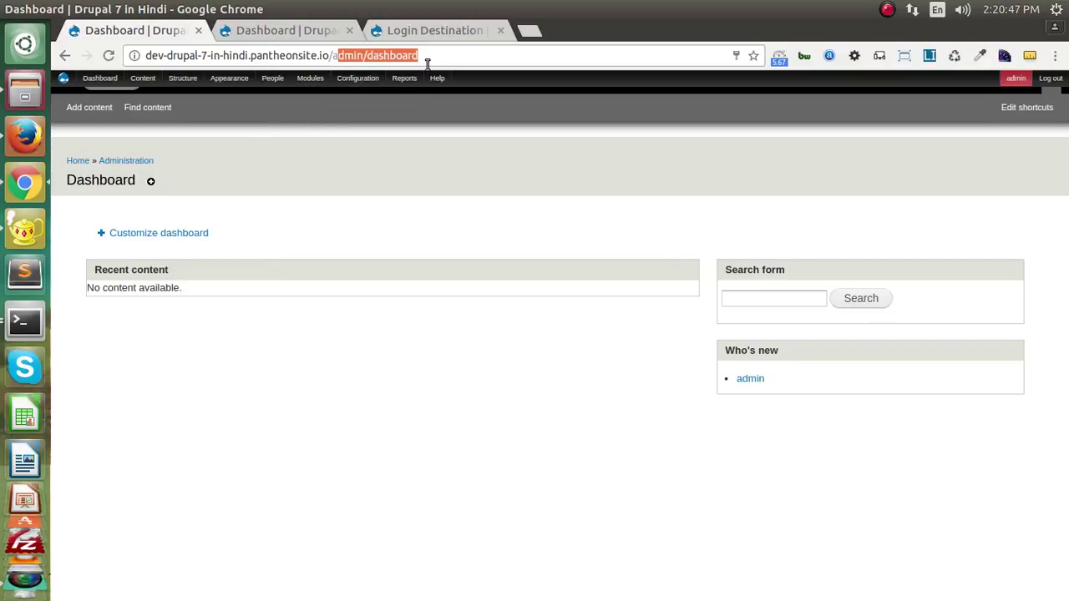
# - Log out and log in as admin again to recheck the admin/dashboard redirect
pyautogui.click(1051, 78)
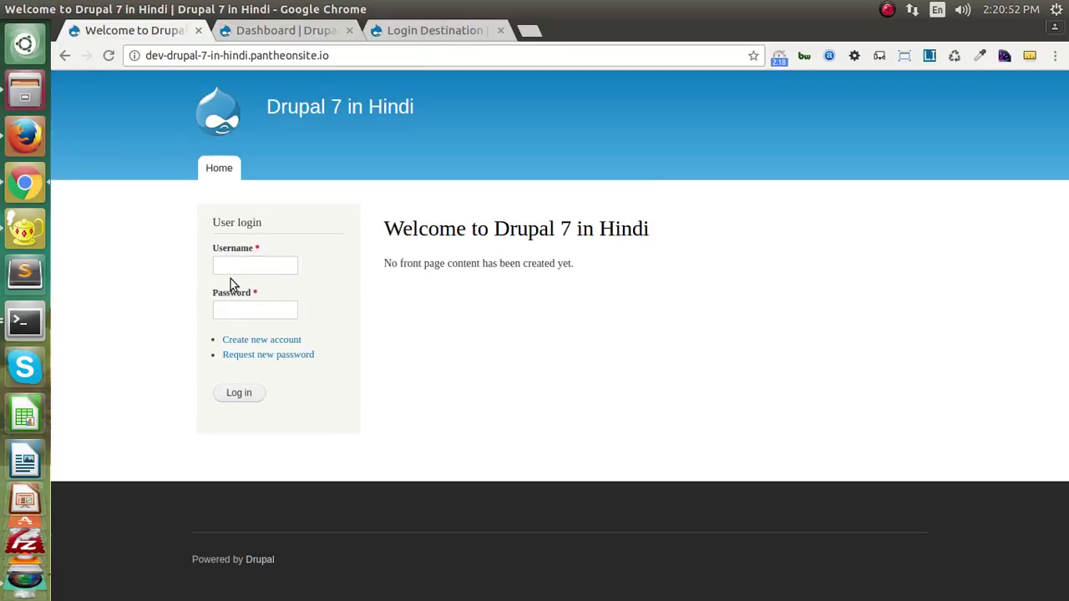
pyautogui.click(240, 264)
pyautogui.write('admin')
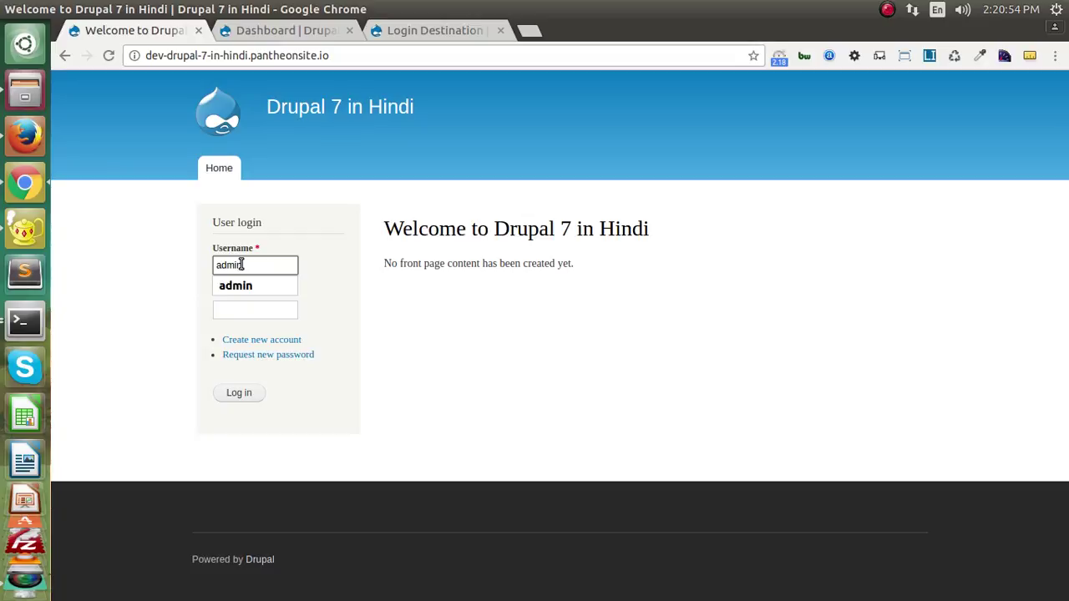
pyautogui.press('Tab')
pyautogui.write('admin')
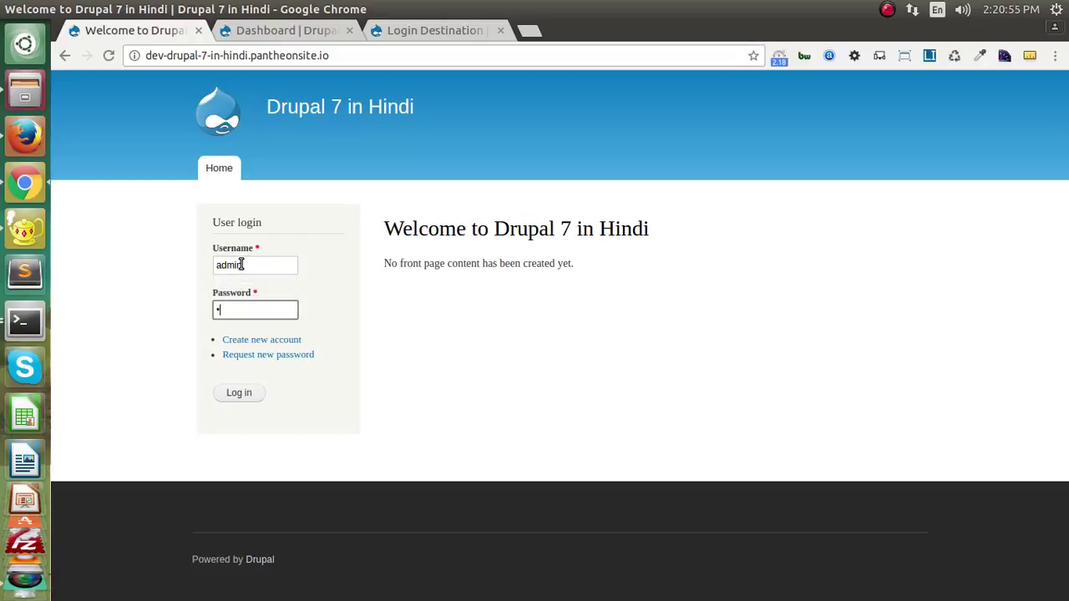
pyautogui.press('Return')
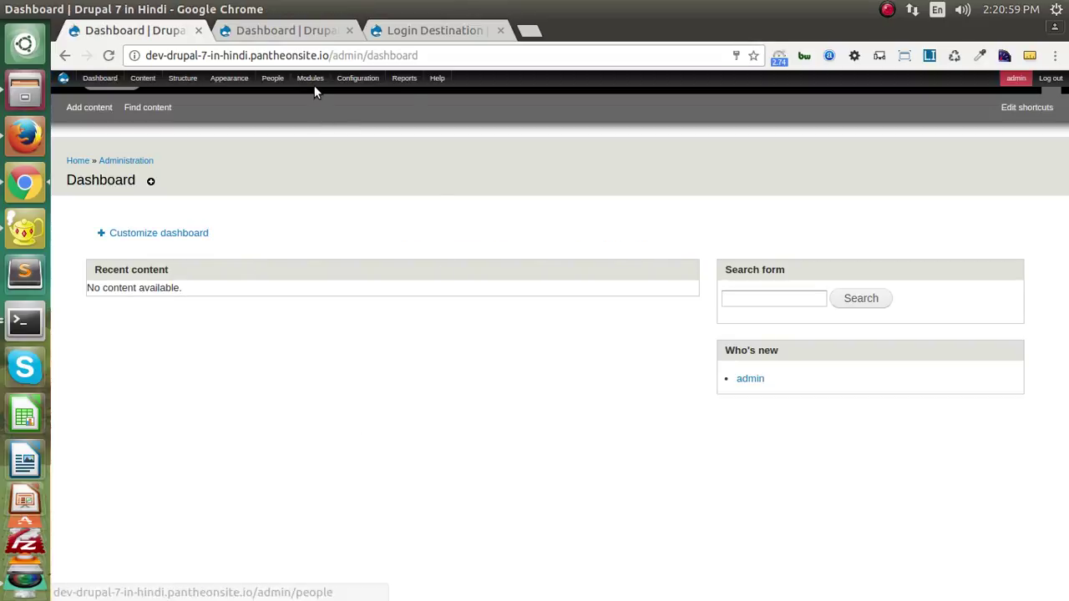
# - In Login Destination settings, untick Enabled on the admin/dashboard rule and save the configuration
pyautogui.click(310, 78)
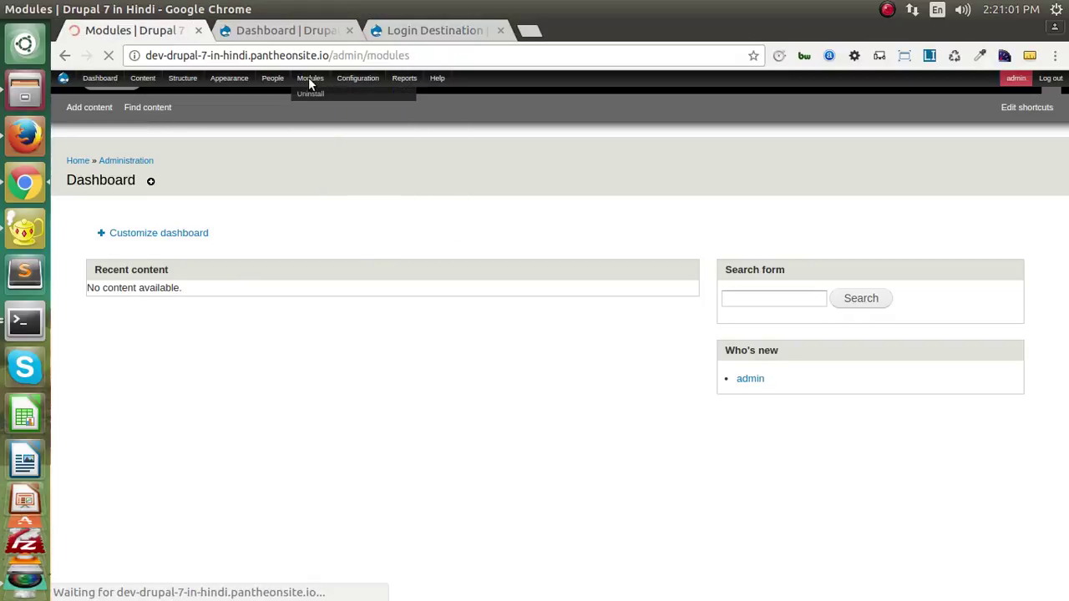
pyautogui.click(111, 283)
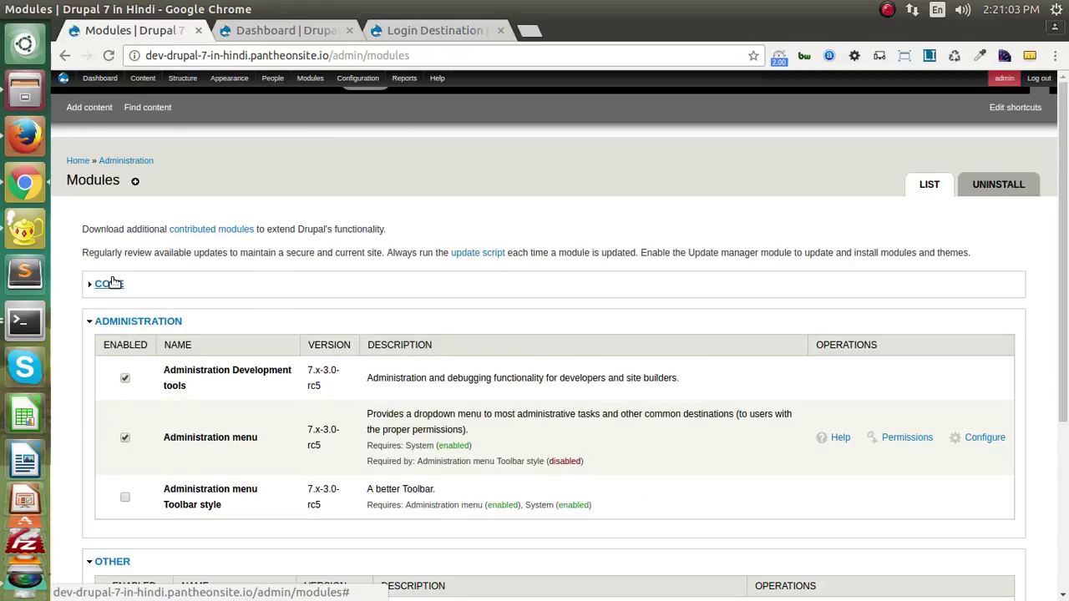
pyautogui.scroll(-2, 122, 318)
pyautogui.click(961, 447)
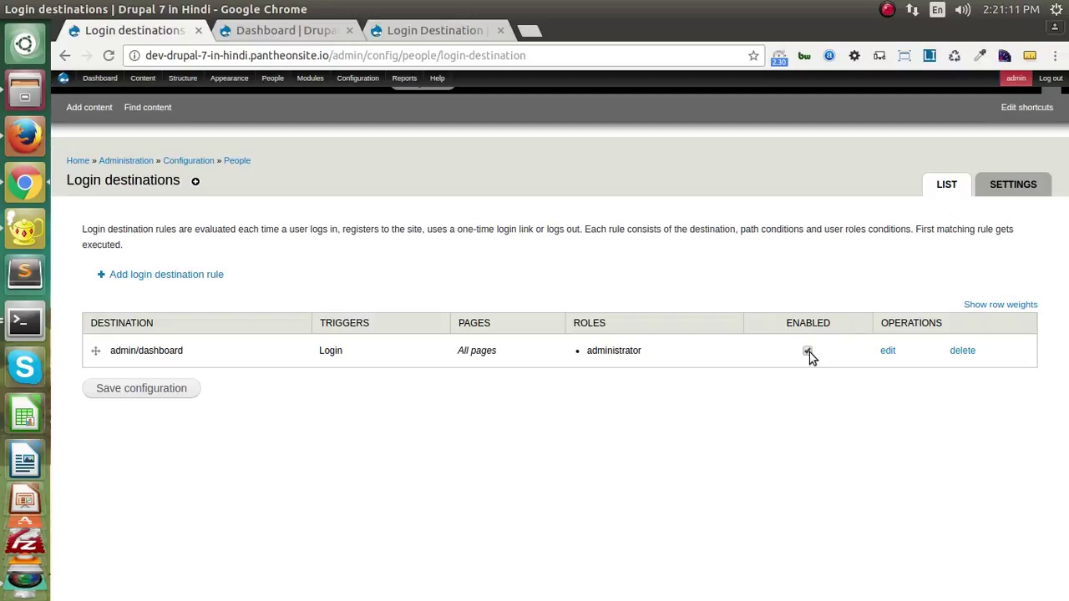
pyautogui.click(807, 351)
pyautogui.click(138, 389)
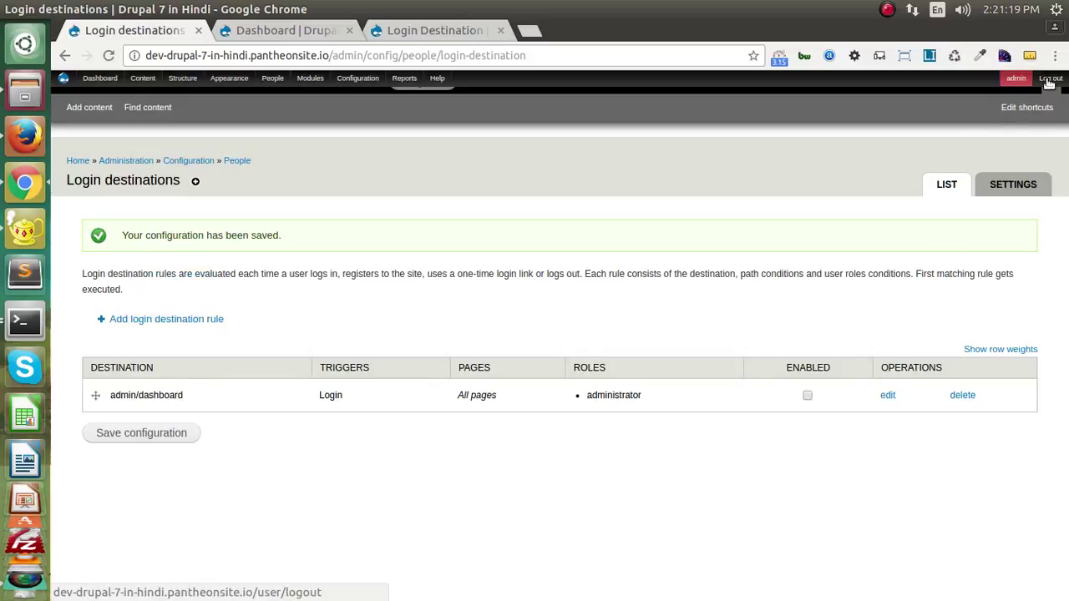
# - Log out and back in as admin with the account password, now landing on the /node front page
pyautogui.click(1050, 81)
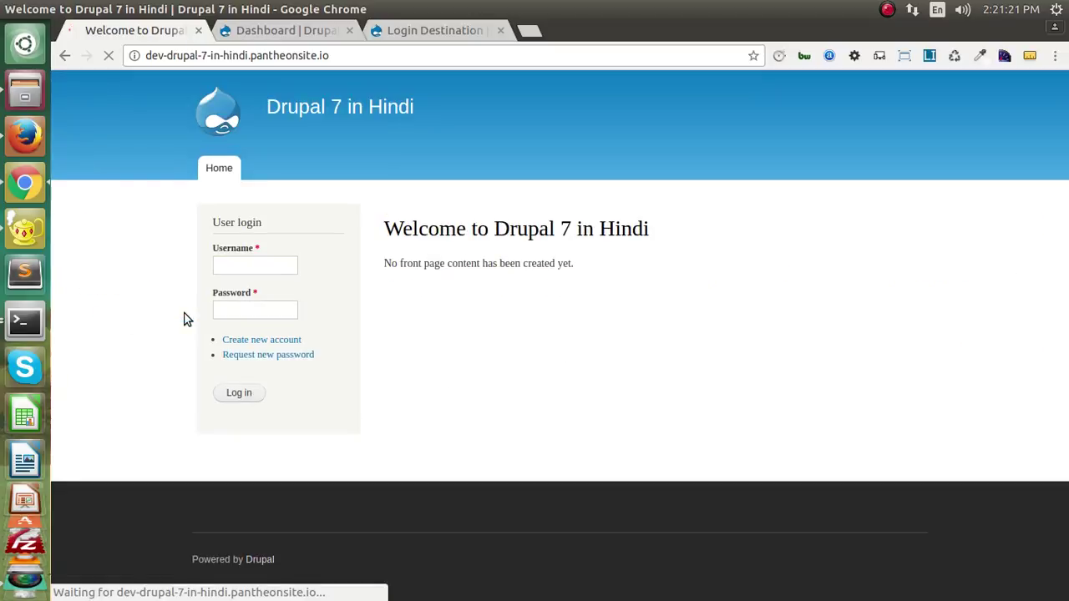
pyautogui.click(280, 261)
pyautogui.write('admin')
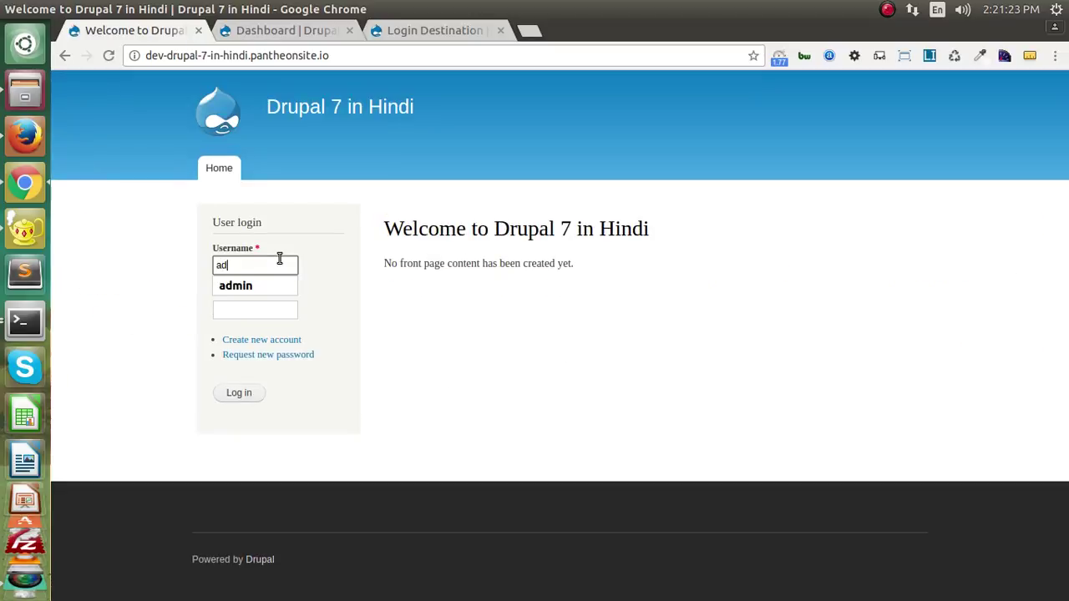
pyautogui.press('Tab')
pyautogui.write('admin')
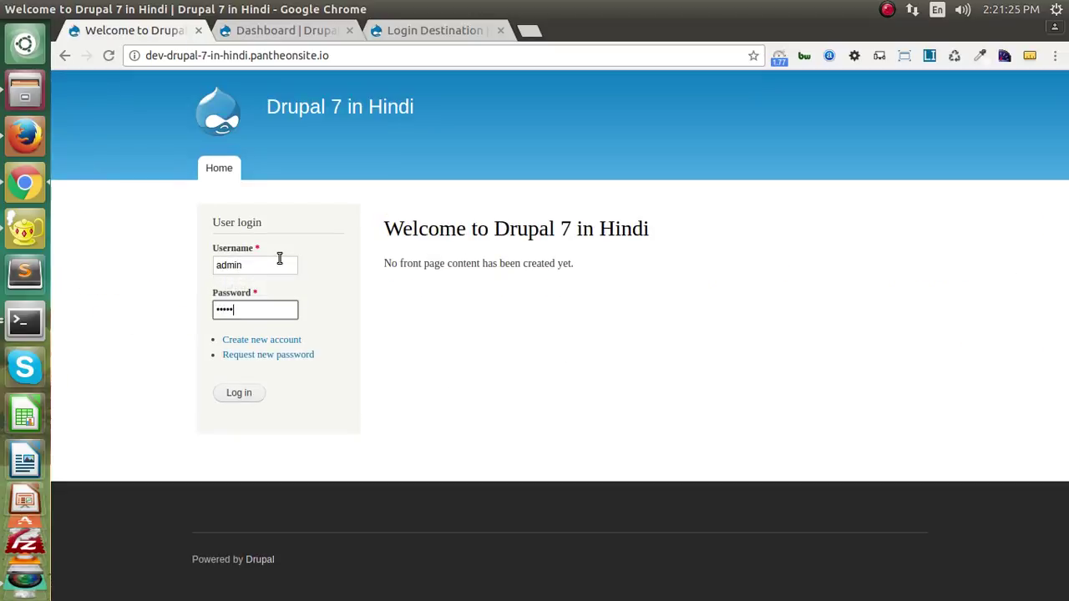
pyautogui.press('Return')
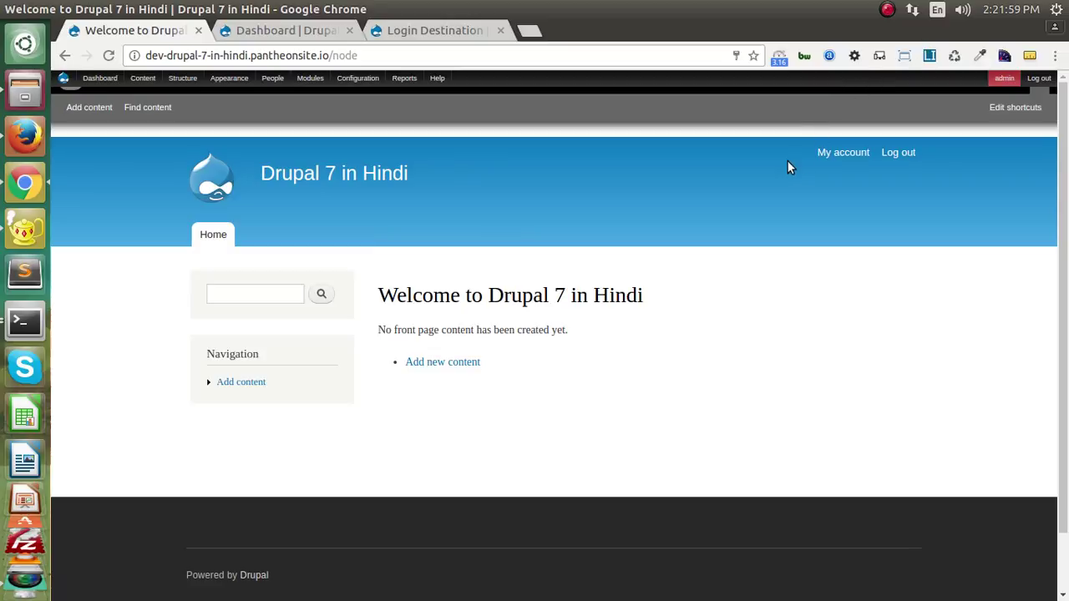
pyautogui.click(887, 9)
pyautogui.moveTo(911, 12)
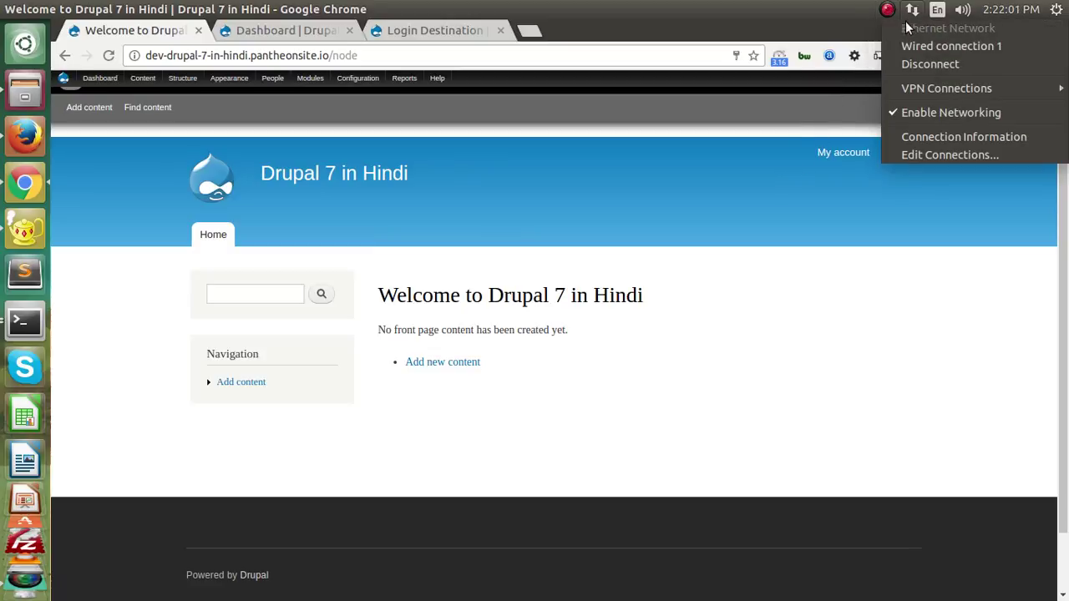